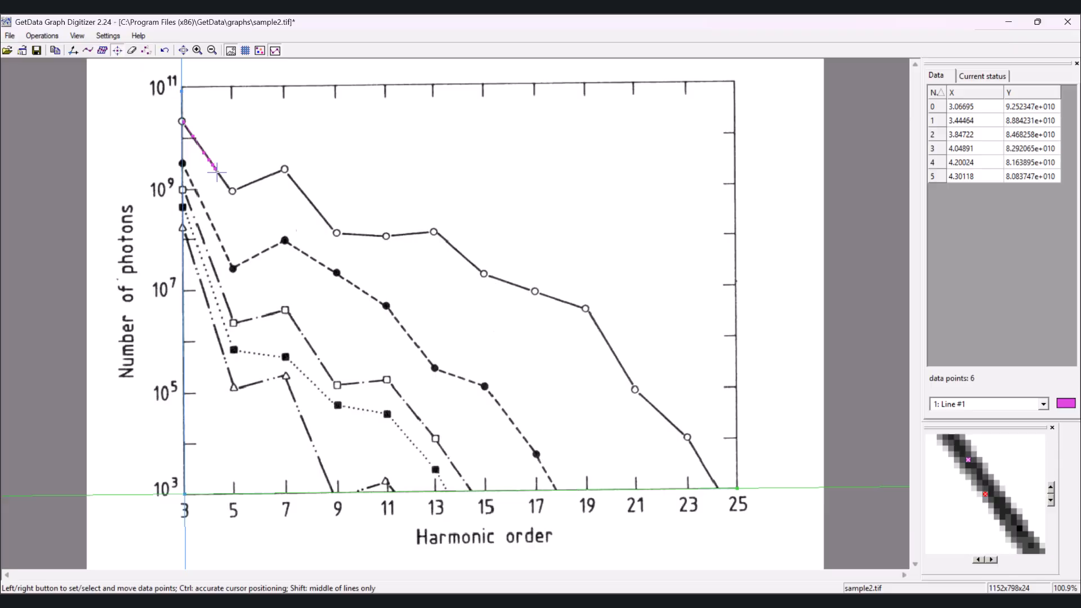
# Place data points along the lower part of the upper solid curve's first segment, ending at the marker at harmonic order 5
pyautogui.click(219, 173)
pyautogui.click(222, 177)
pyautogui.click(224, 180)
pyautogui.click(232, 191)
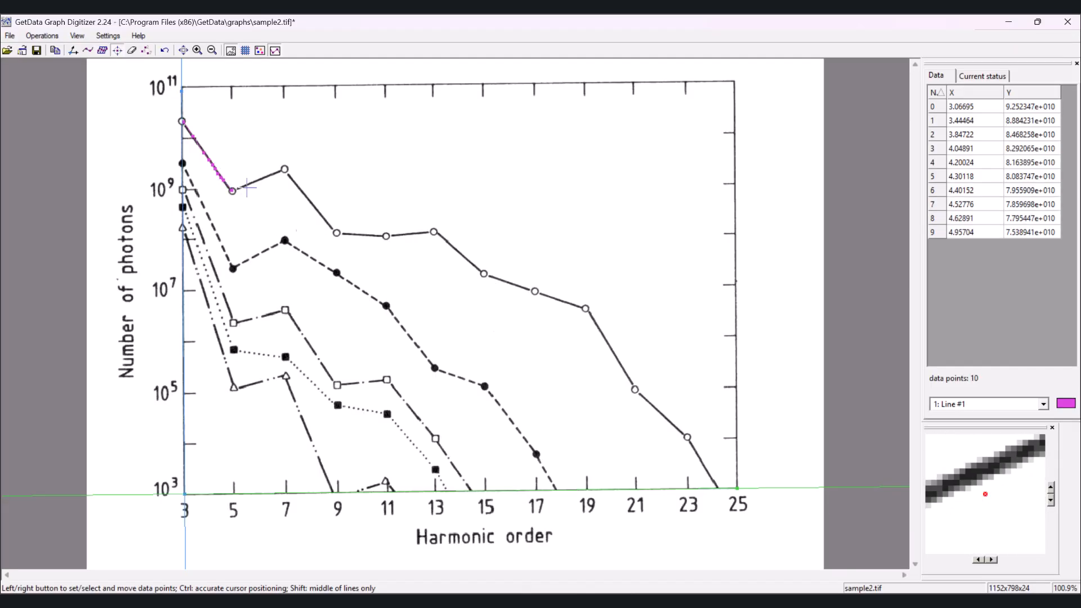
# Digitize the upper solid curve's markers from harmonic order 7 to 23, plus the point where it meets the X axis
pyautogui.click(285, 169)
pyautogui.click(336, 232)
pyautogui.click(386, 236)
pyautogui.click(434, 232)
pyautogui.click(484, 274)
pyautogui.click(535, 291)
pyautogui.click(585, 309)
pyautogui.click(635, 390)
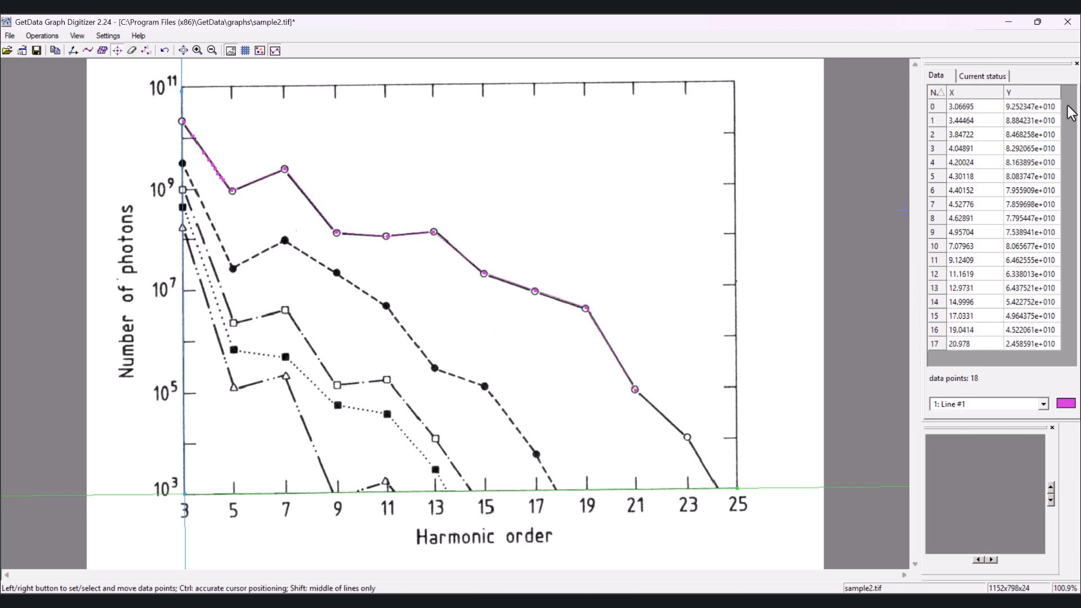
pyautogui.click(687, 437)
pyautogui.click(717, 487)
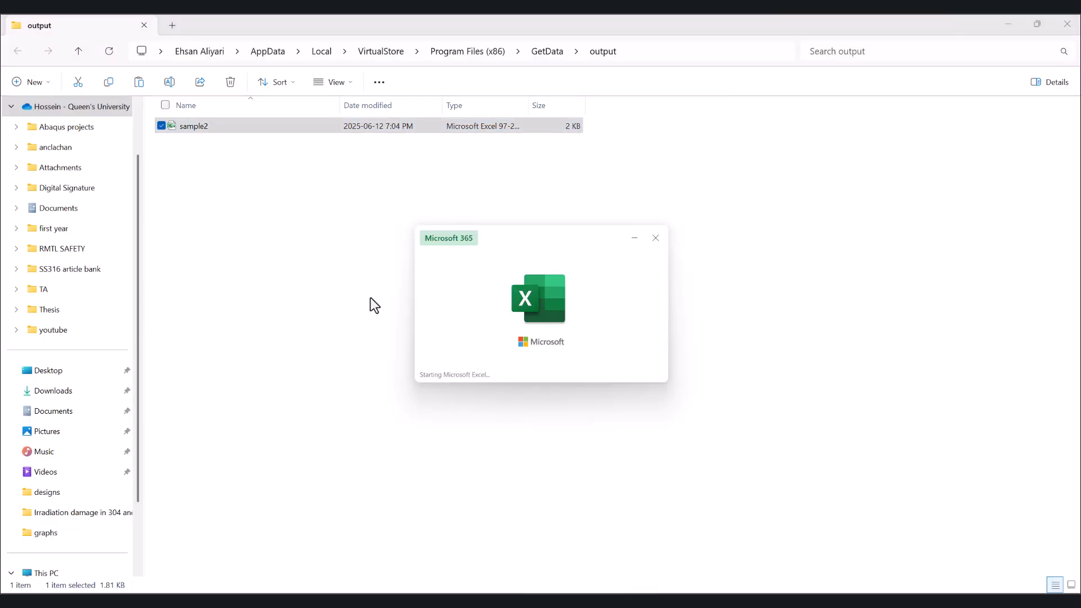
pyautogui.moveTo(39, 127); pyautogui.dragTo(84, 364)
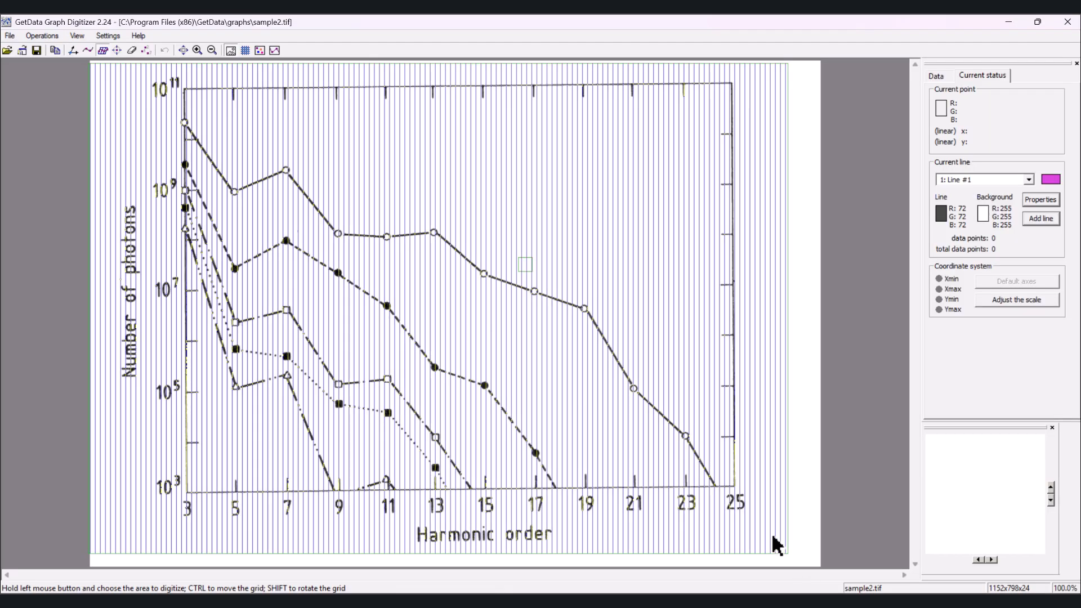
# Mark out a digitizing grid area covering the axes and all curves of the sample2 graph
pyautogui.moveTo(775, 543); pyautogui.dragTo(774, 543)
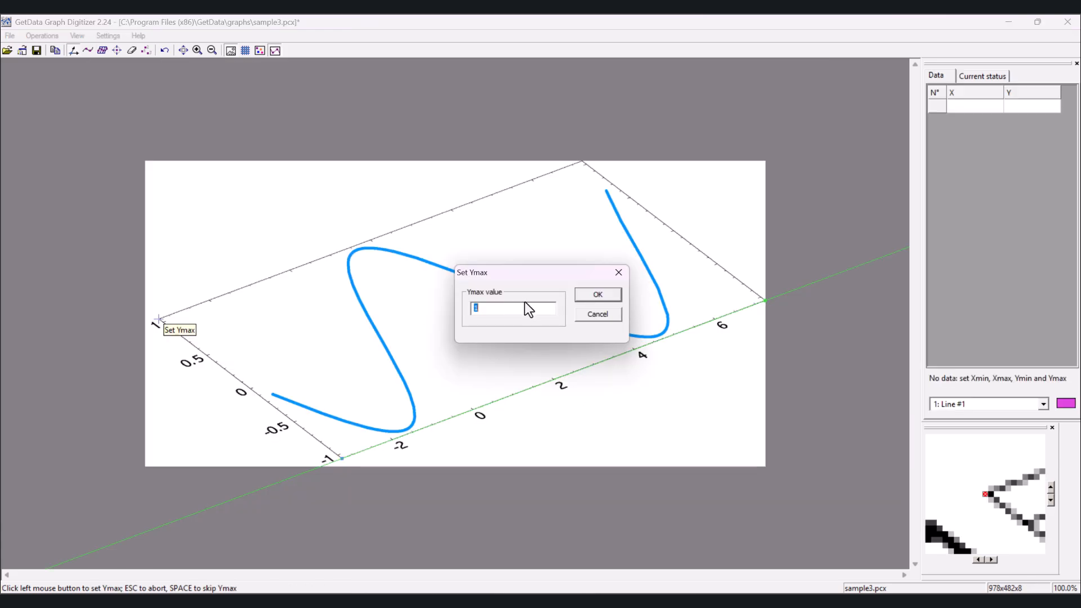
# Accept a Ymax value of 1 for the tilted sample3 graph and check its Y axis limits in the scale settings
pyautogui.click(607, 293)
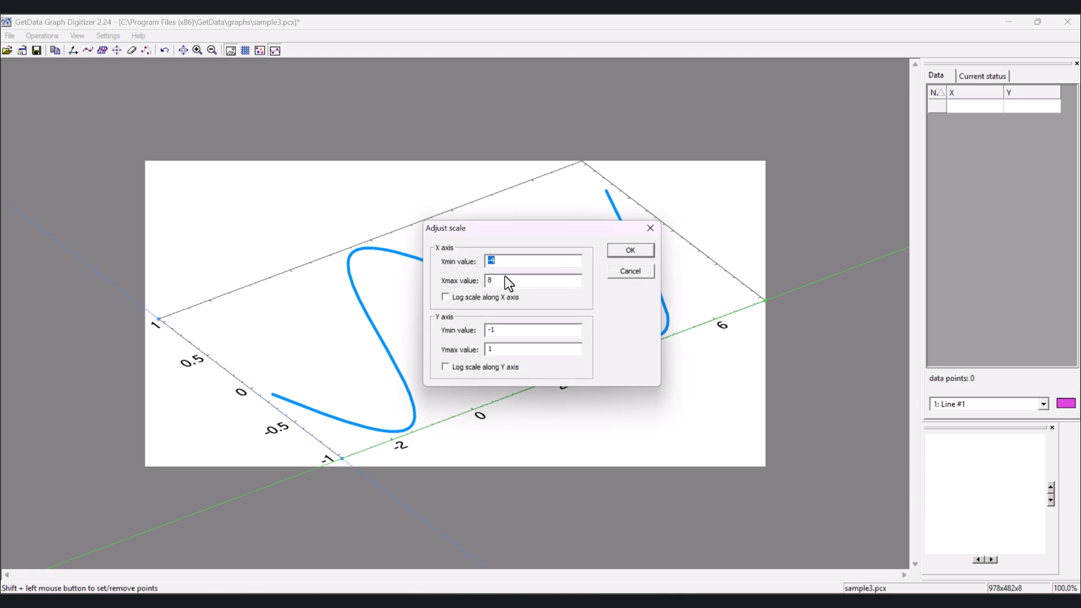
pyautogui.click(500, 329)
pyautogui.click(503, 354)
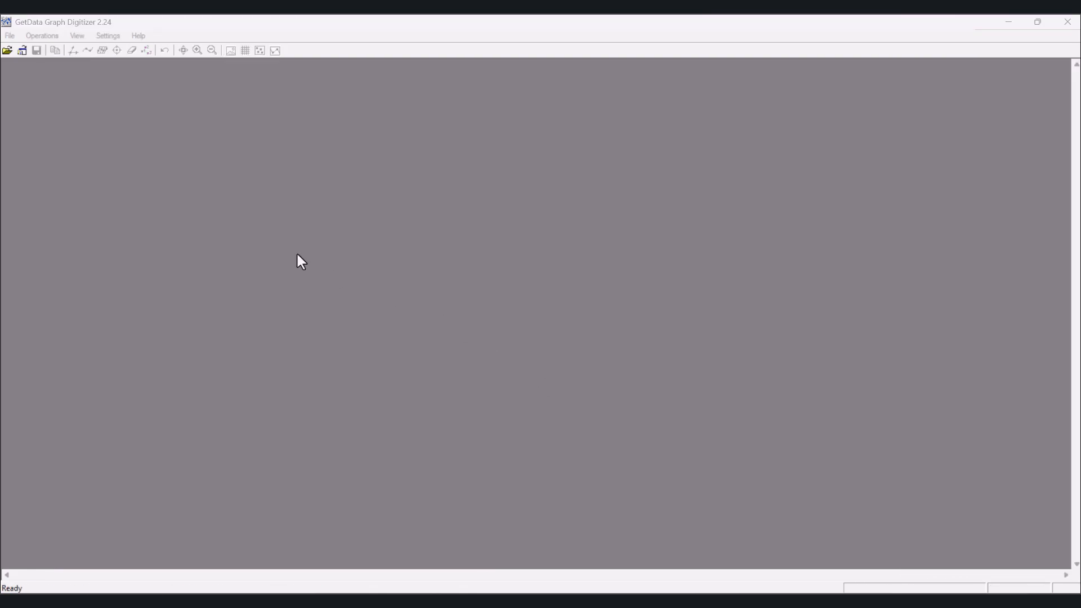
# Open the image sample2 from the graphs folder and fit it to the window
pyautogui.click(38, 20)
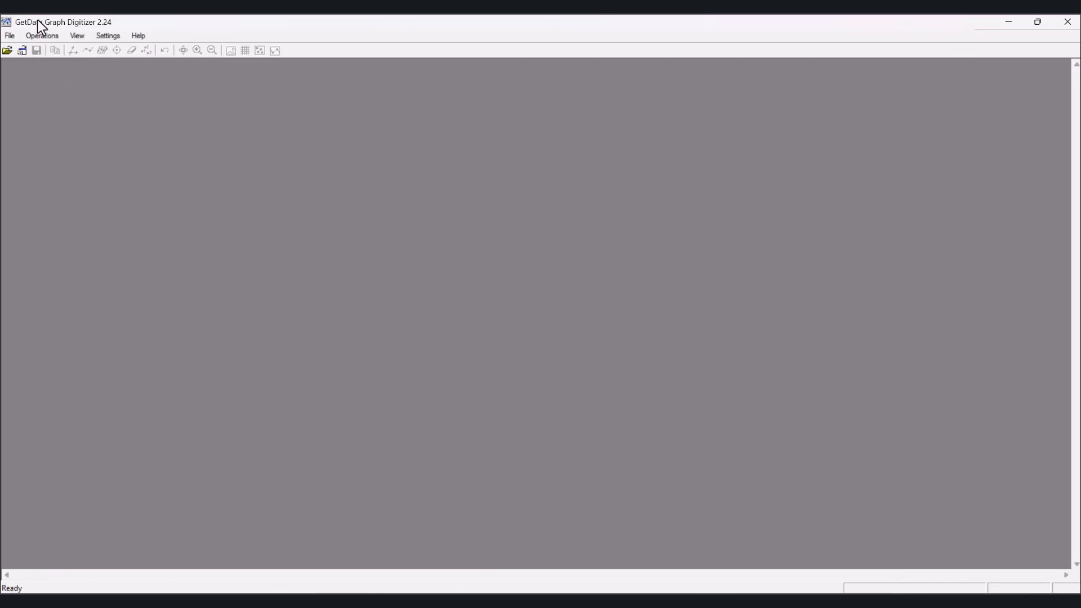
pyautogui.click(9, 36)
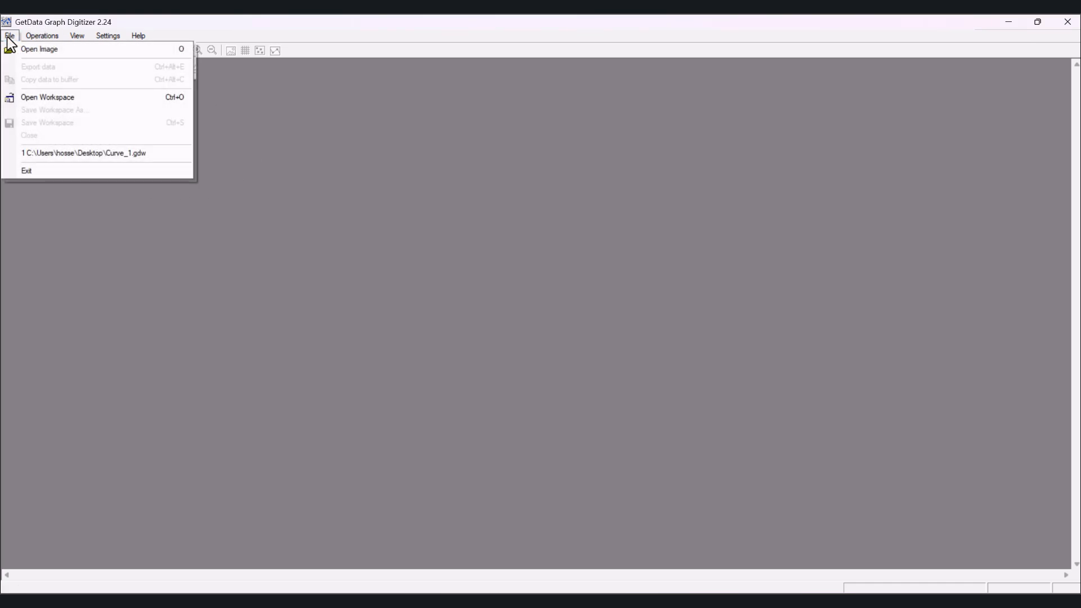
pyautogui.click(33, 50)
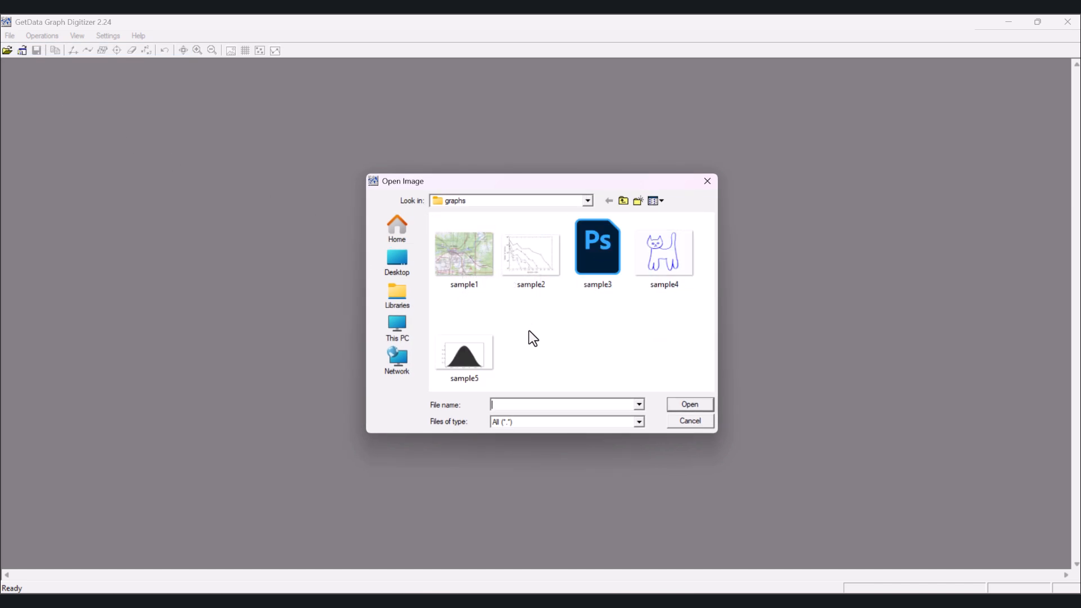
pyautogui.click(528, 253)
pyautogui.click(679, 405)
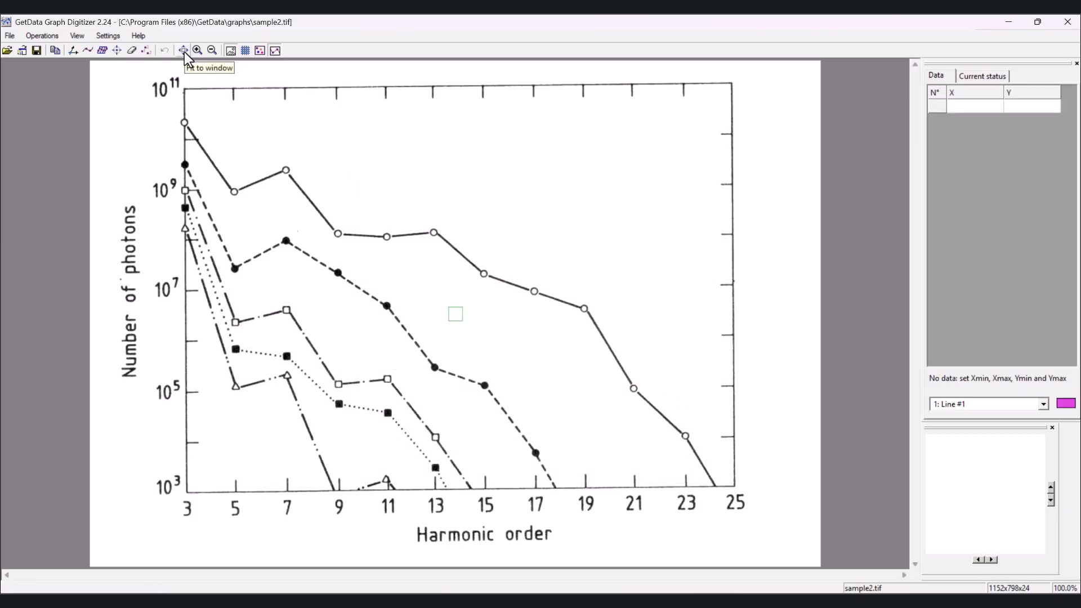
pyautogui.click(184, 52)
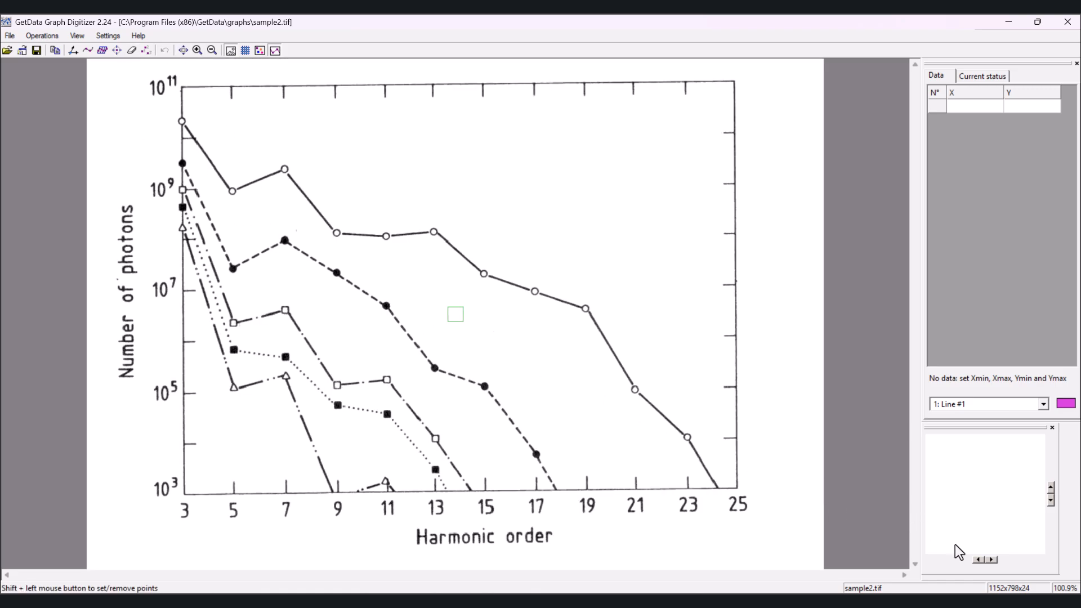
pyautogui.click(977, 595)
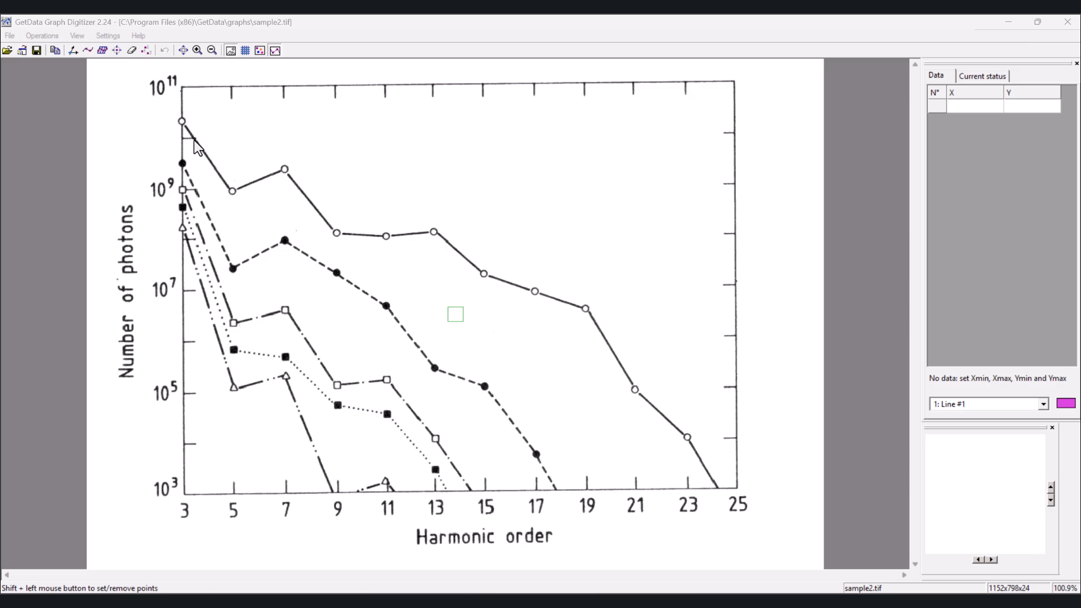
# Set the X axis scale by marking Xmin at the graph's origin with value 0 and Xmax at the axis end with value 25
pyautogui.click(72, 51)
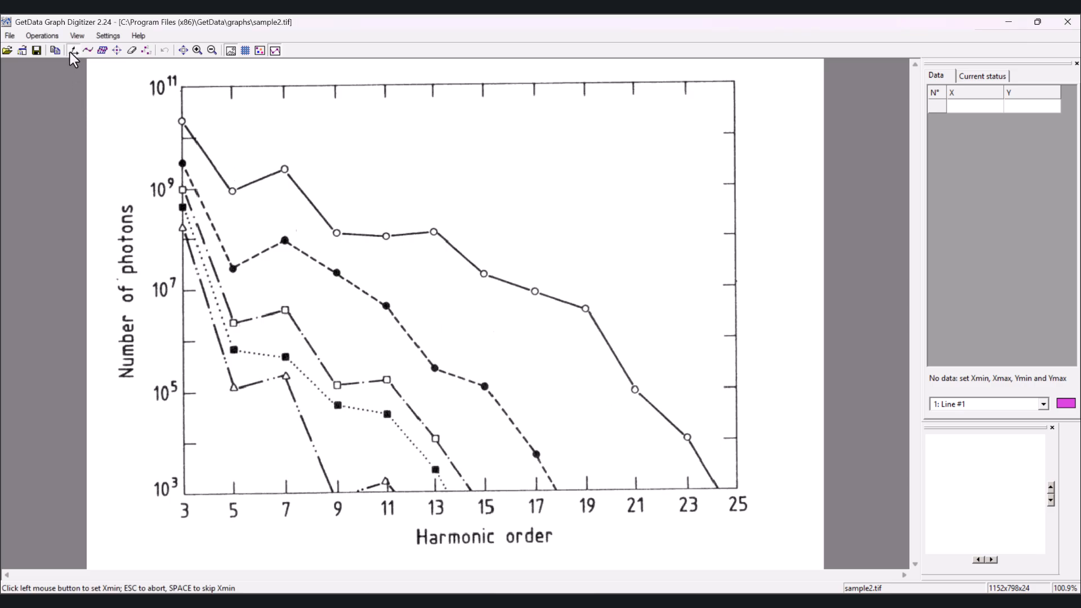
pyautogui.click(185, 494)
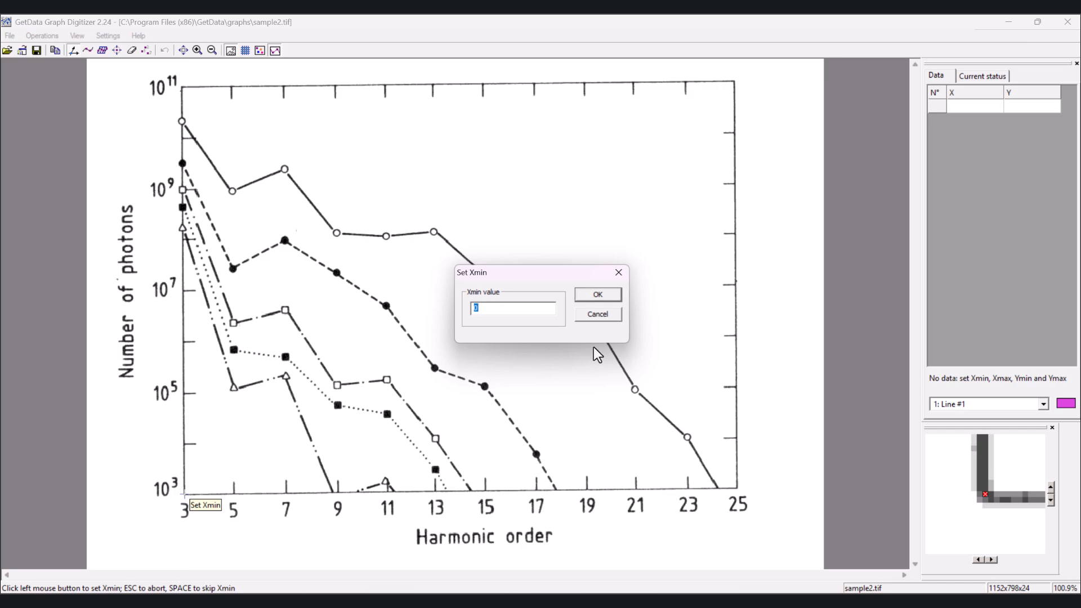
pyautogui.click(598, 294)
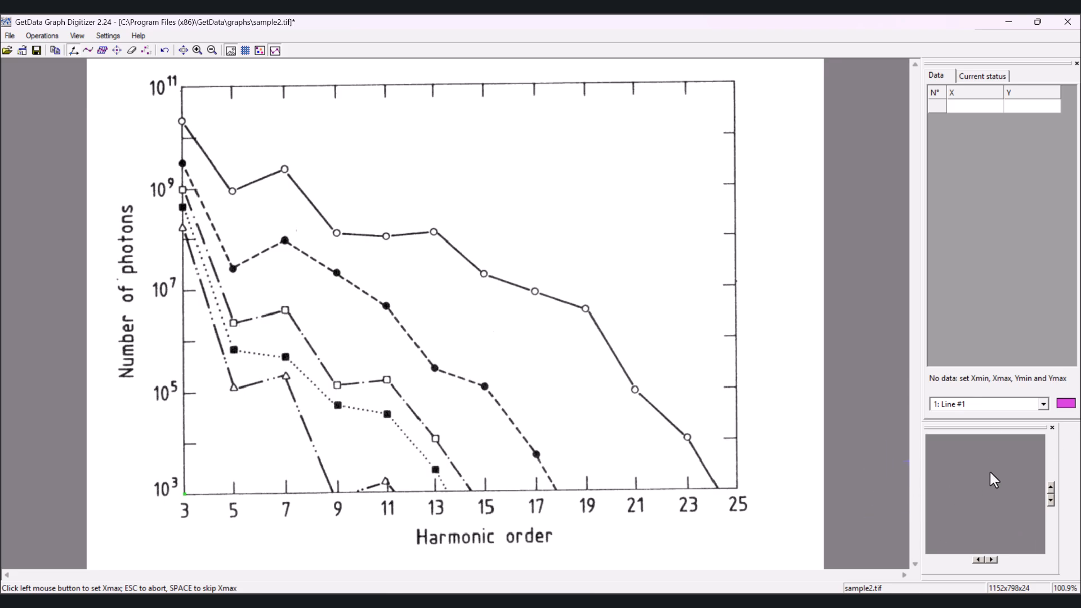
pyautogui.click(737, 488)
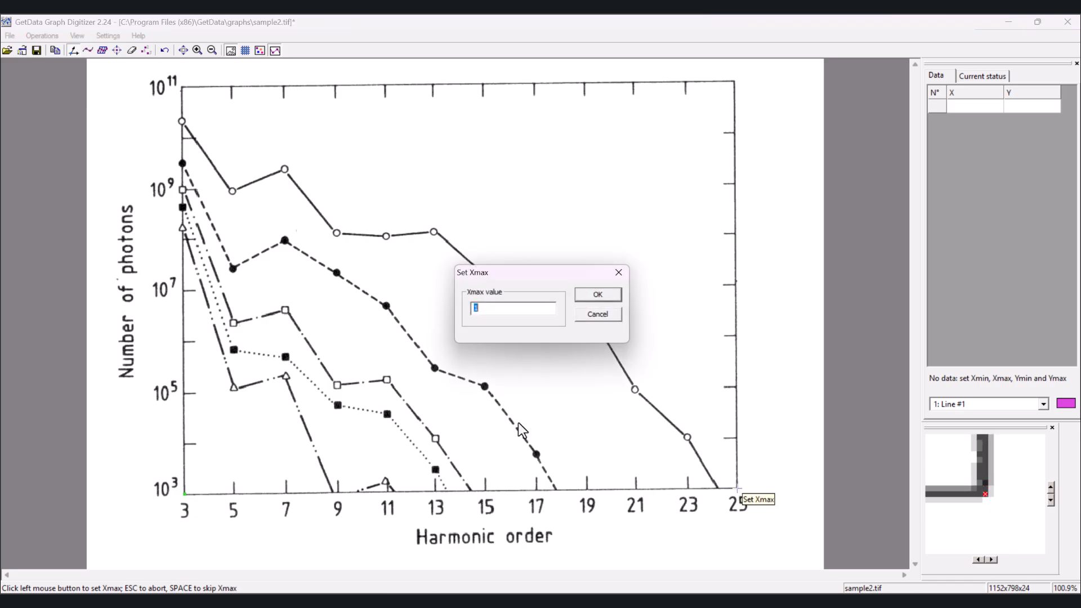
pyautogui.write('25')
pyautogui.press('Return')
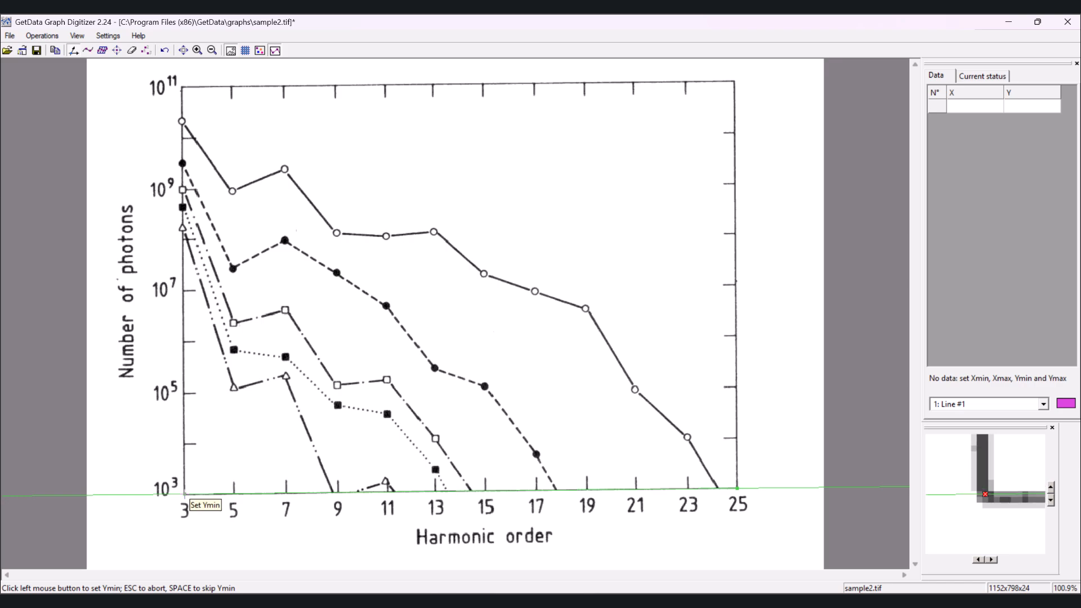
# Mark Ymin at the graph's origin with value 1e3 and Ymax at the upper end of the Y axis with value 1e11
pyautogui.click(185, 494)
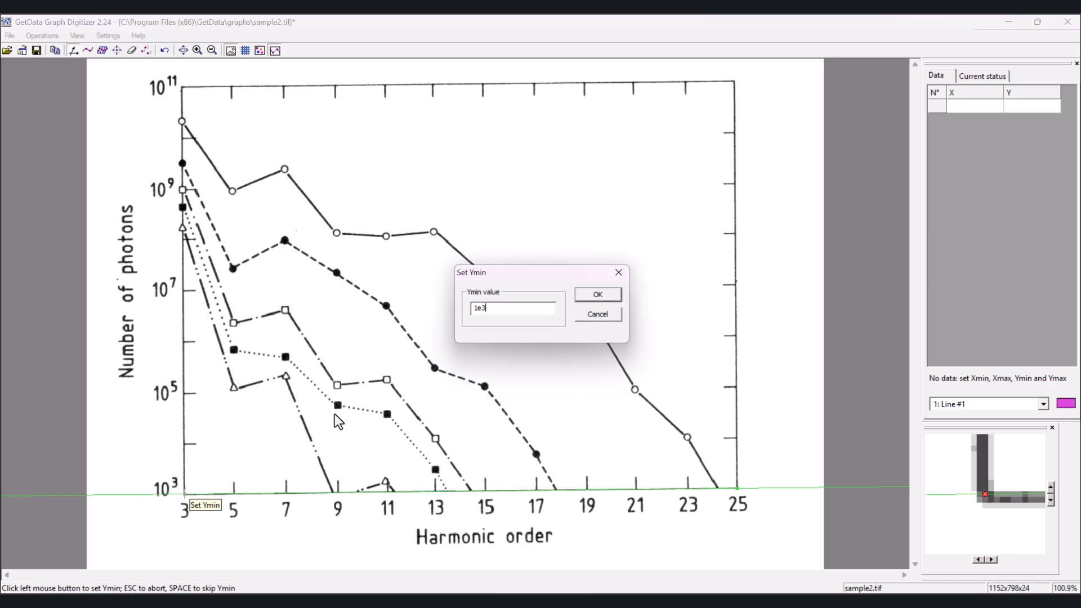
pyautogui.write('1e3')
pyautogui.press('Return')
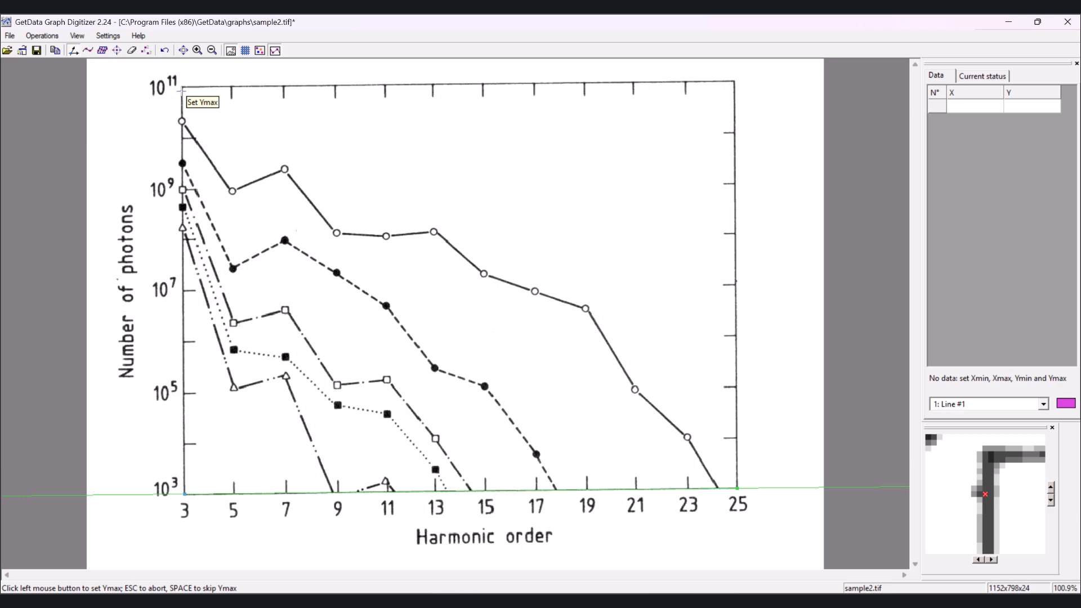
pyautogui.click(182, 91)
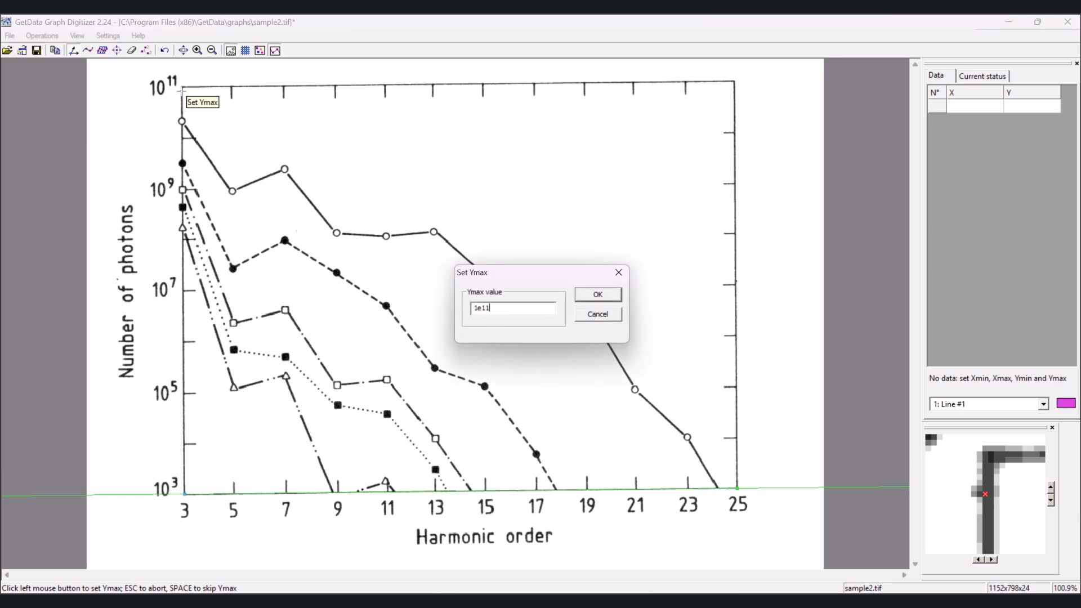
pyautogui.click(597, 294)
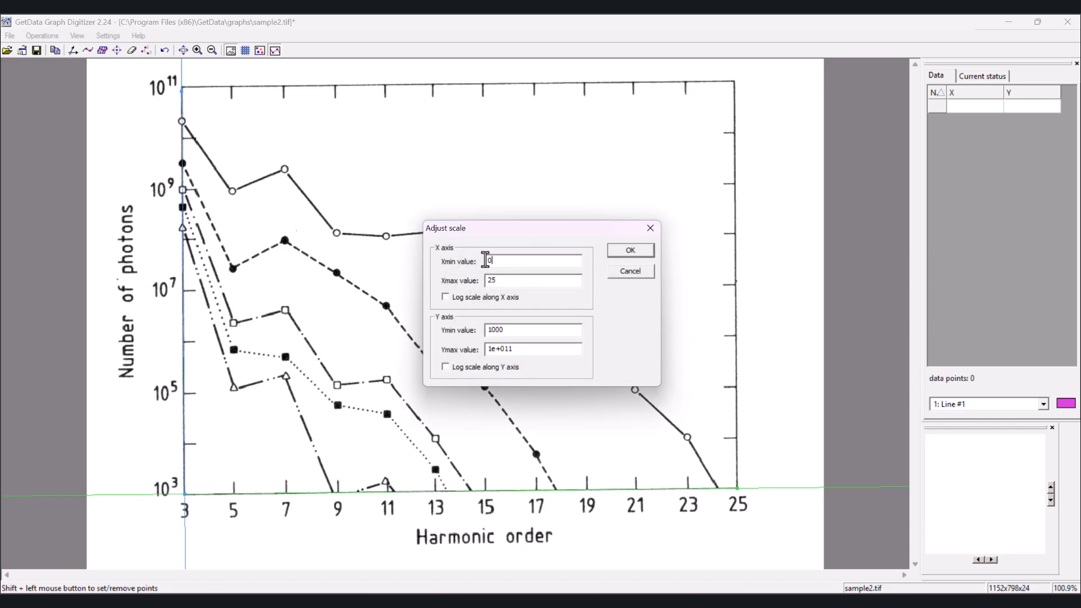
# Correct the Xmin value to 3 in the scale adjustment and apply the axis settings
pyautogui.moveTo(477, 293); pyautogui.dragTo(472, 300)
pyautogui.write('3')
pyautogui.click(524, 353)
pyautogui.click(621, 253)
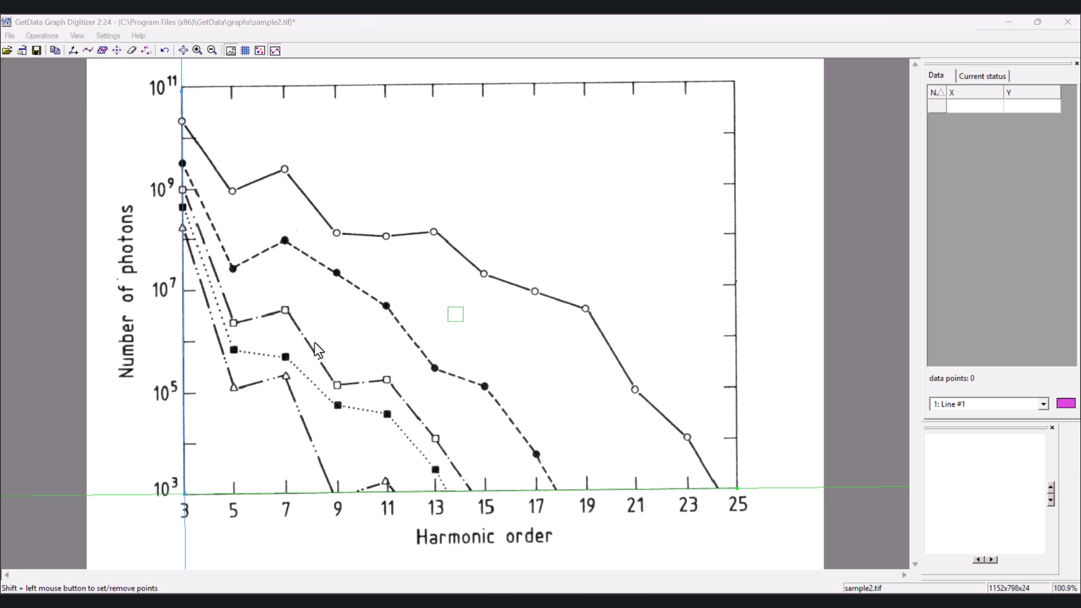
pyautogui.click(234, 27)
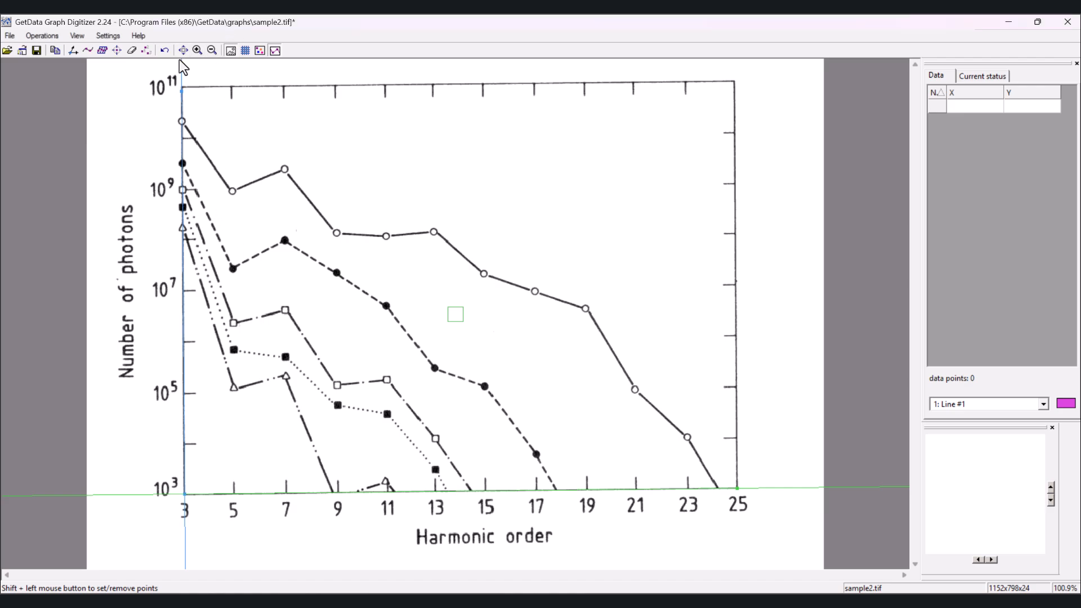
# Capture ten data points manually along the upper solid curve, from its marker at harmonic order 3 to the one at 5
pyautogui.click(117, 51)
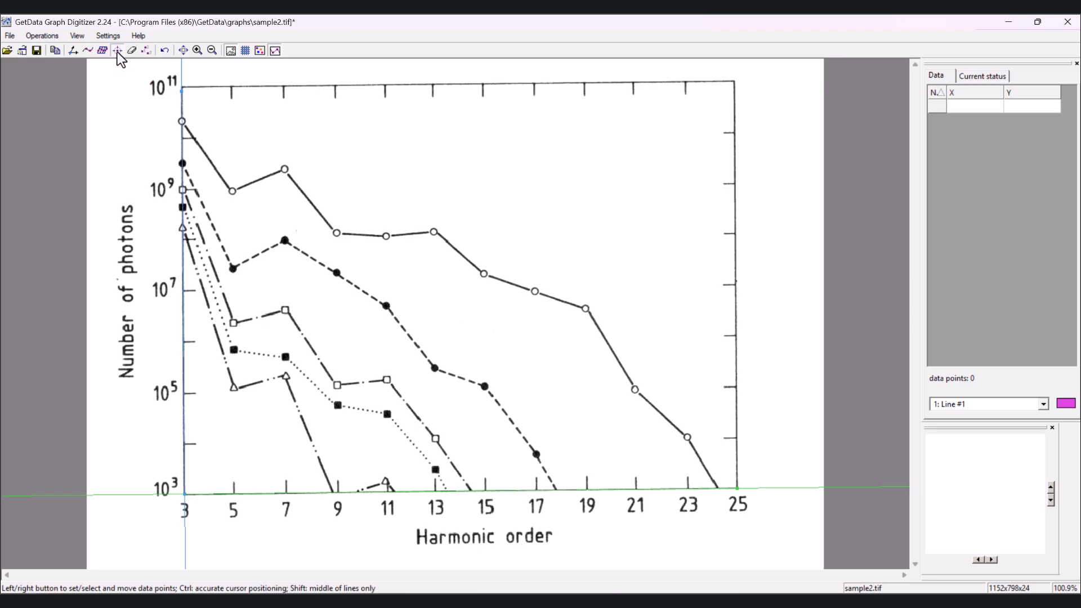
pyautogui.click(182, 121)
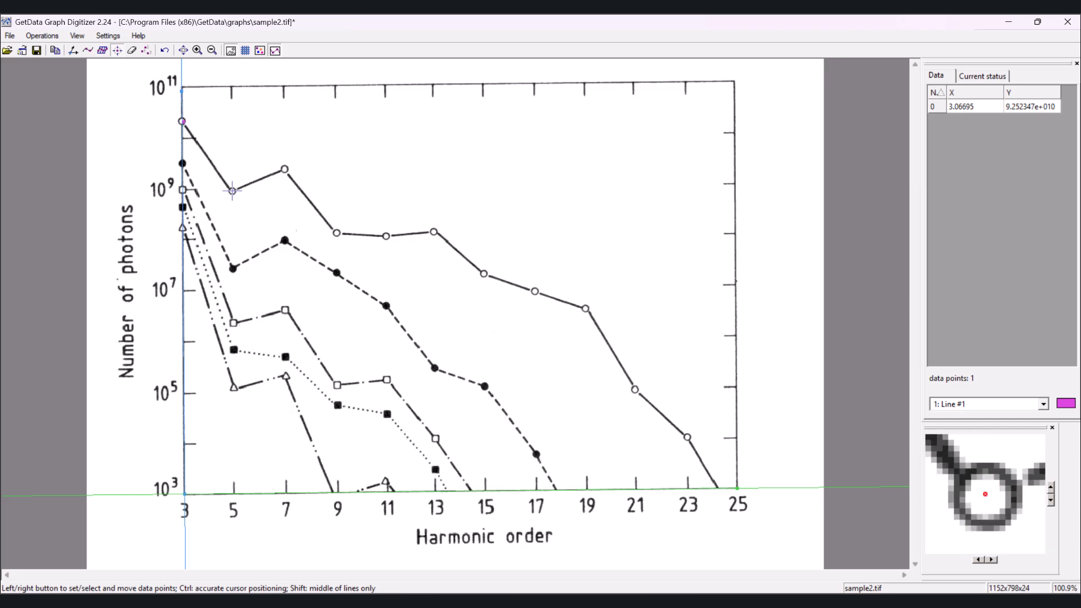
pyautogui.click(193, 136)
pyautogui.click(203, 151)
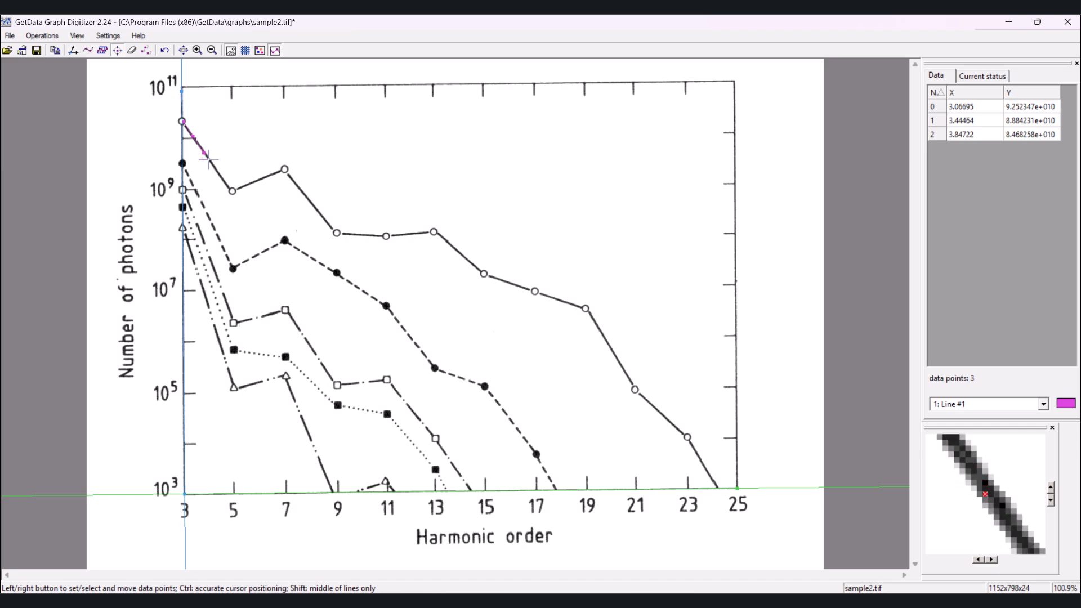
pyautogui.click(210, 160)
pyautogui.click(212, 163)
pyautogui.click(216, 168)
pyautogui.click(217, 170)
pyautogui.click(220, 175)
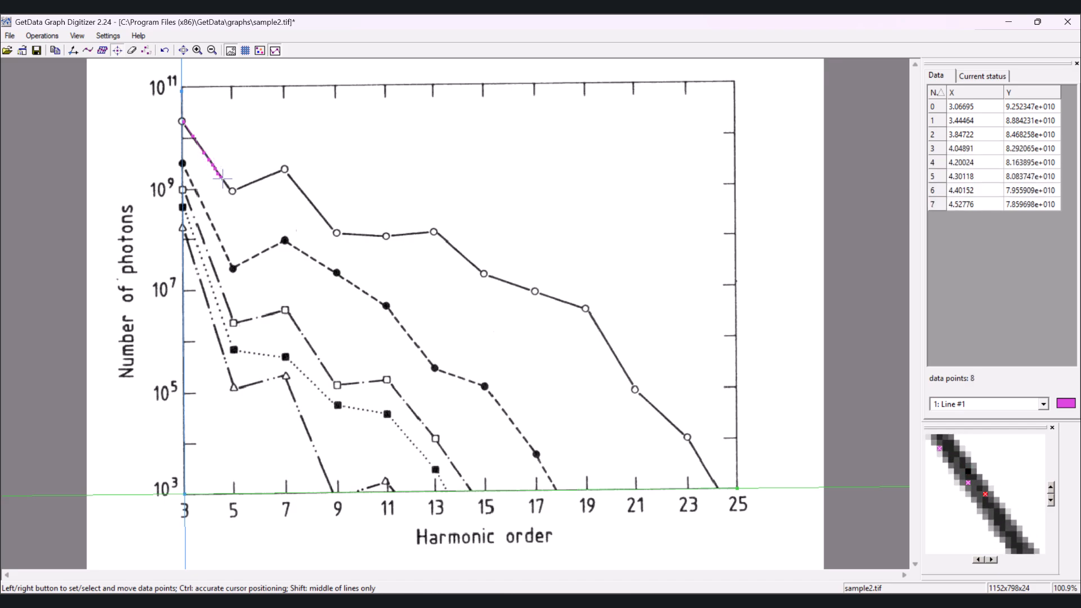
pyautogui.click(224, 180)
pyautogui.click(232, 191)
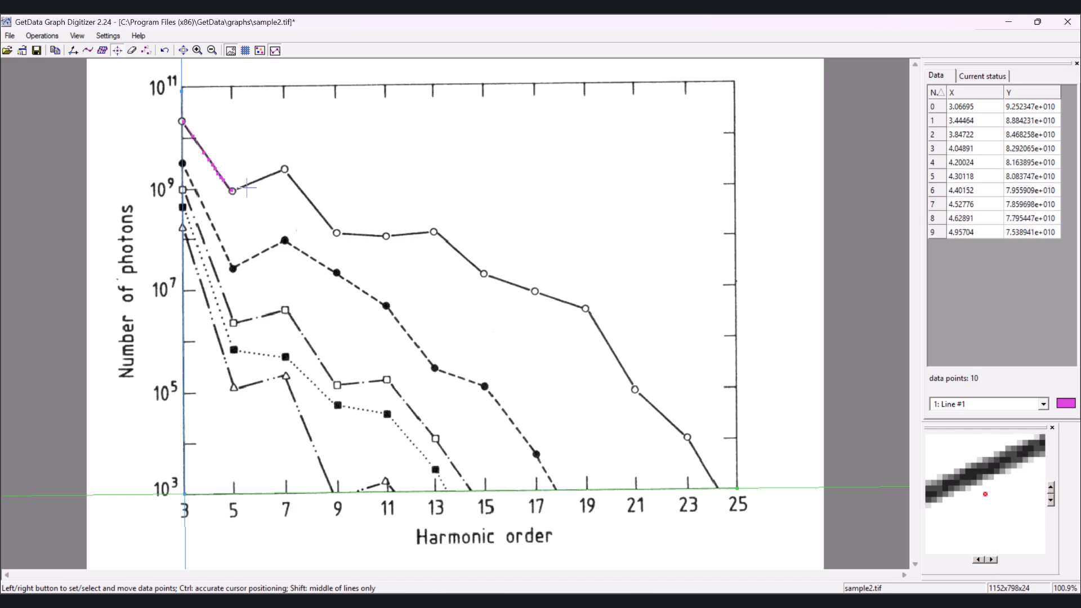
# Capture a data point at each open-circle marker from harmonic order 7 to 23 and at the curve's end on the X axis
pyautogui.click(284, 169)
pyautogui.click(336, 232)
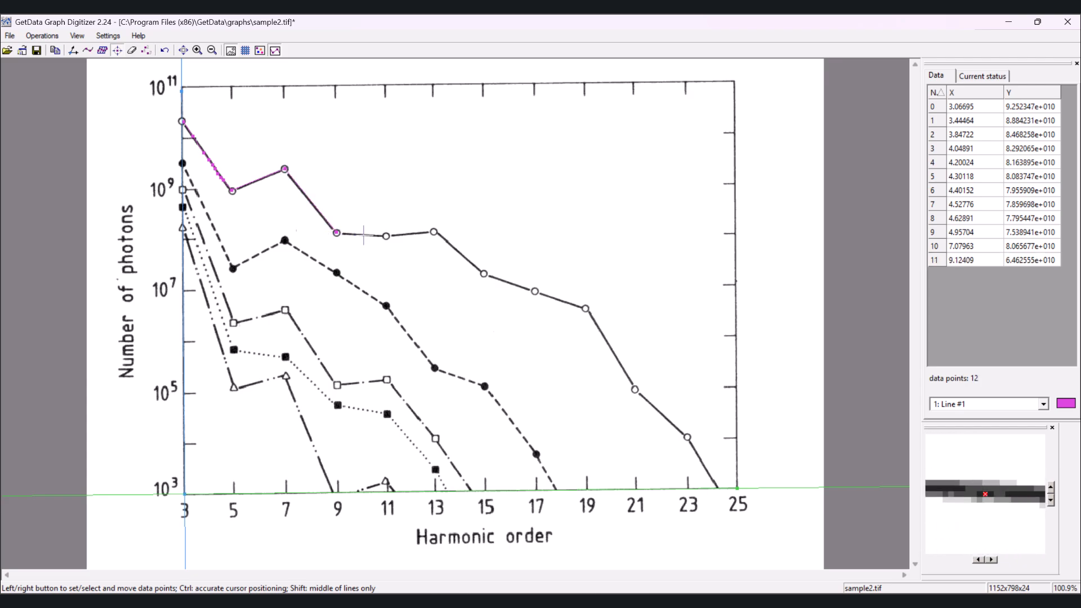
pyautogui.click(385, 236)
pyautogui.click(433, 232)
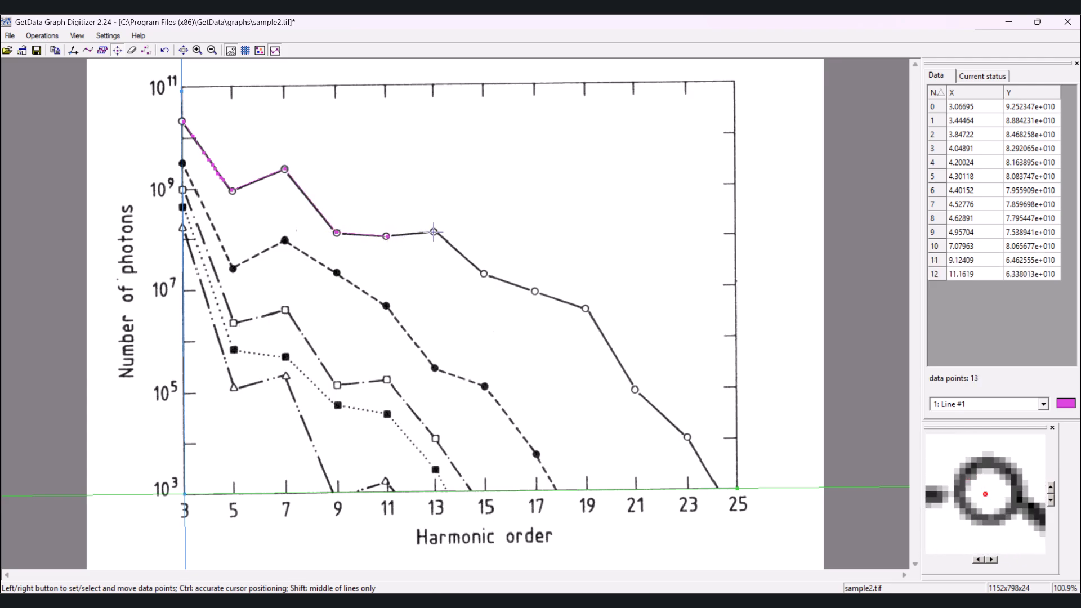
pyautogui.click(483, 274)
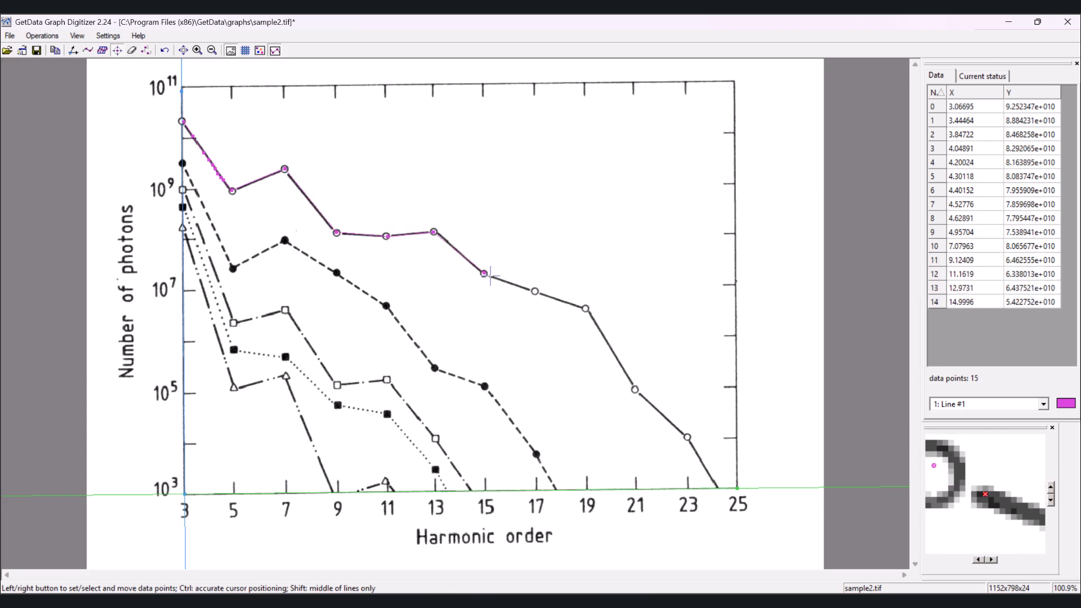
pyautogui.click(535, 291)
pyautogui.click(586, 309)
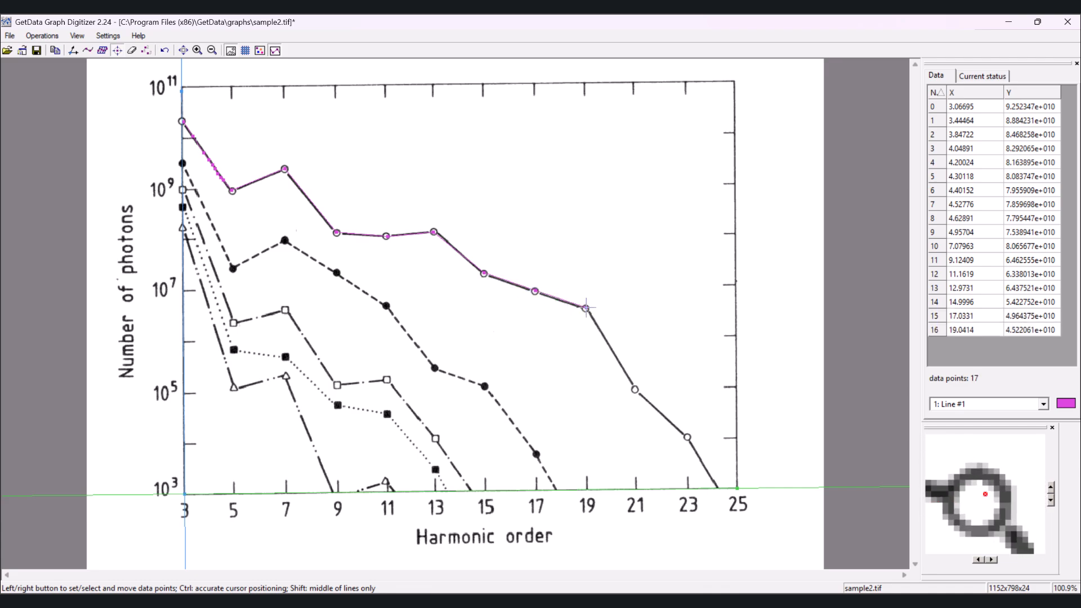
pyautogui.click(635, 389)
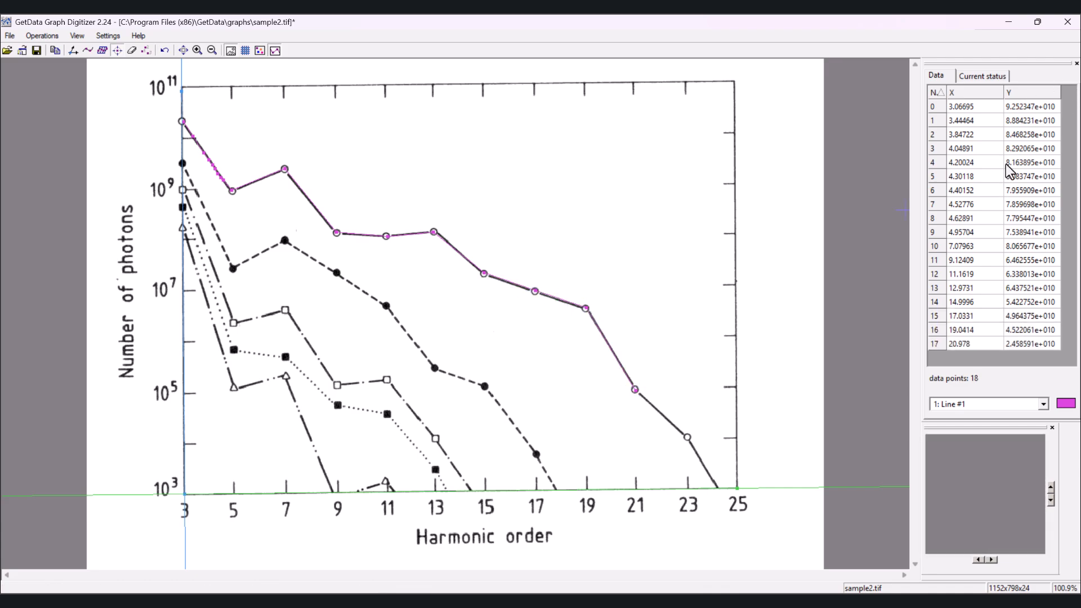
pyautogui.click(688, 437)
pyautogui.click(716, 487)
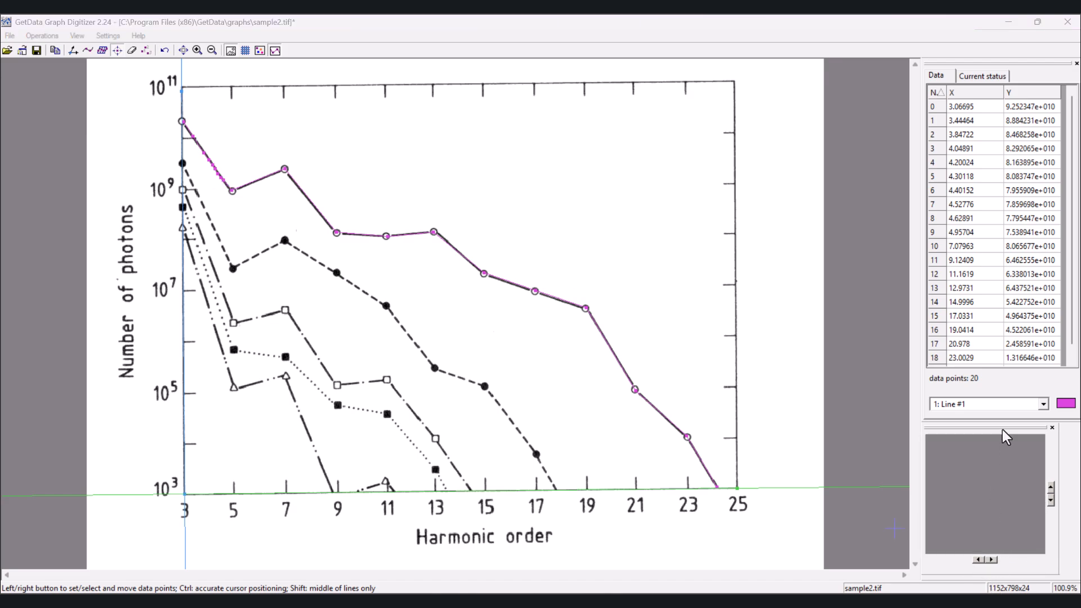
# Change the points color of Line #1 to bright green (RGB 128, 255, 0) in its line properties
pyautogui.click(1002, 406)
pyautogui.click(961, 414)
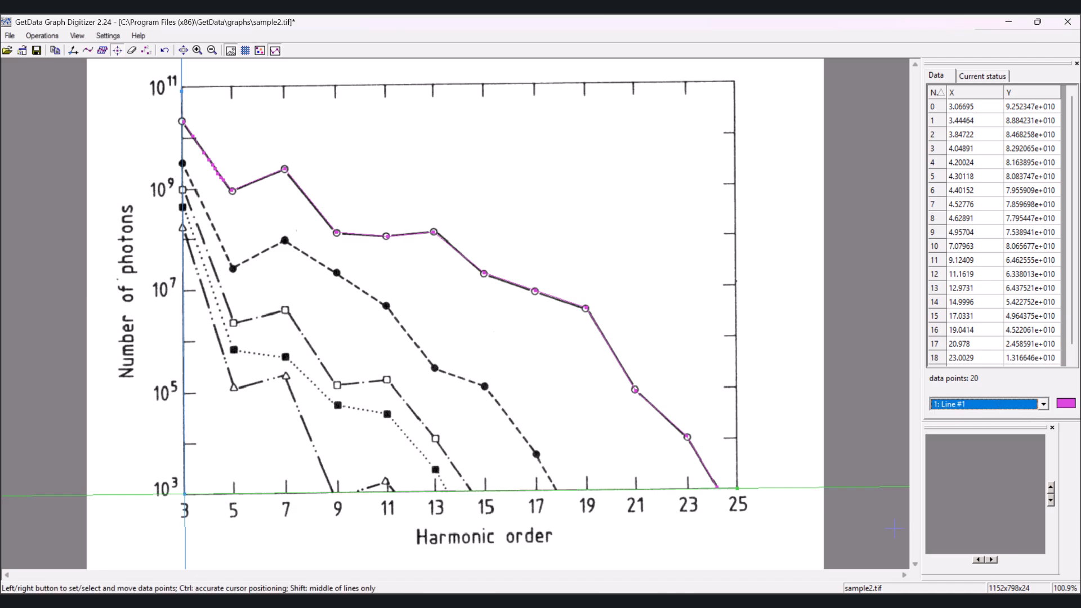
pyautogui.click(980, 76)
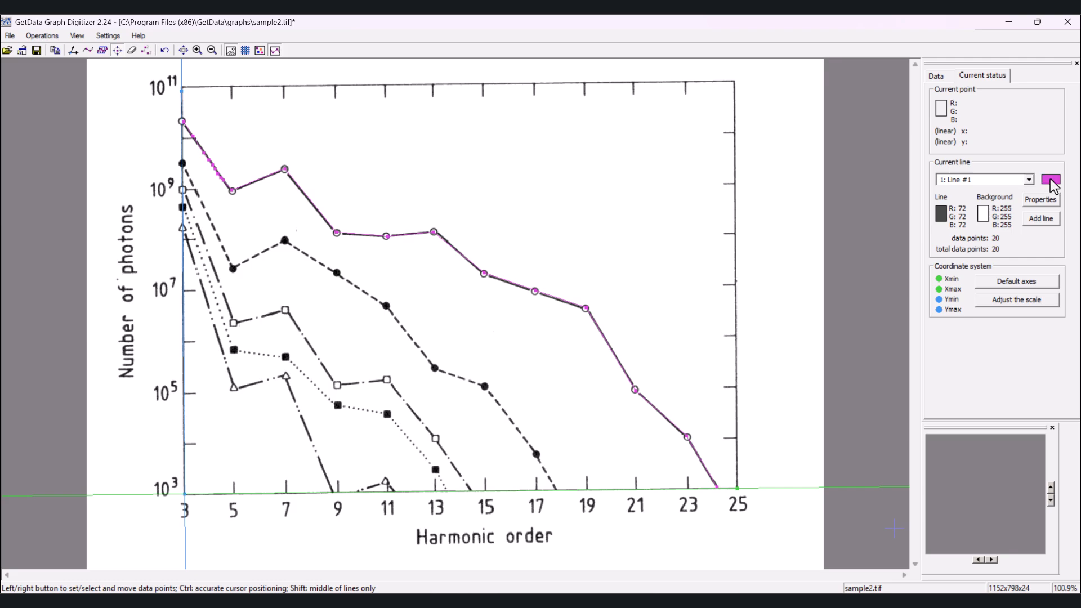
pyautogui.click(1050, 200)
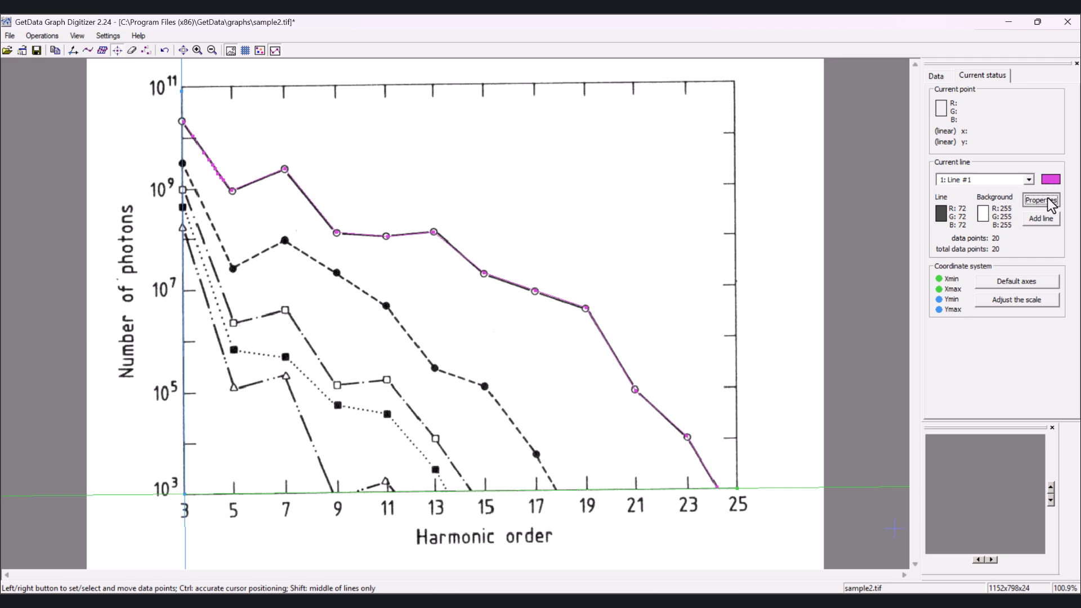
pyautogui.click(582, 331)
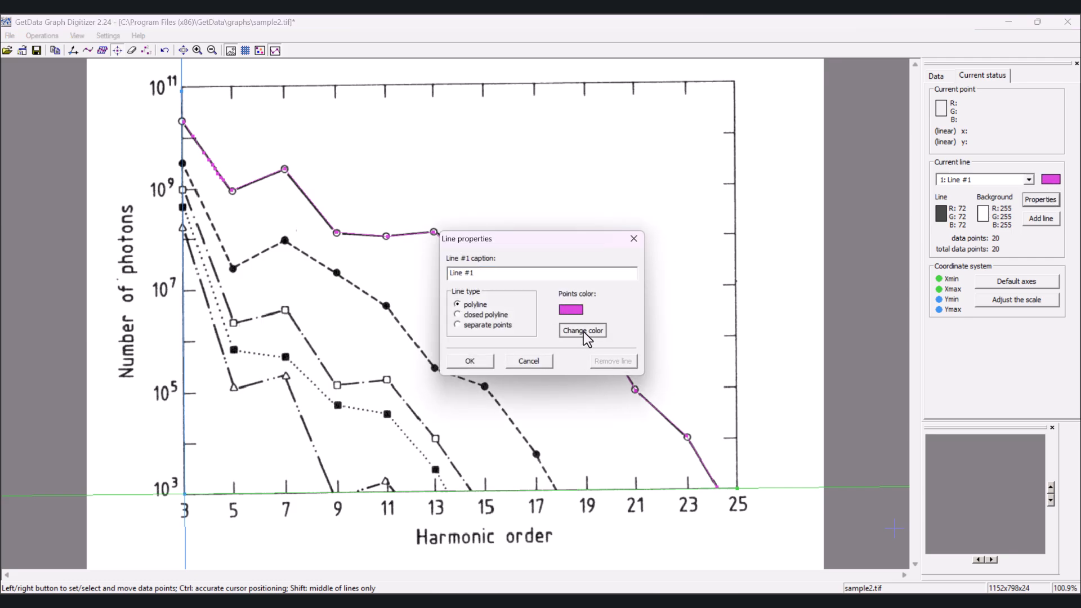
pyautogui.click(447, 253)
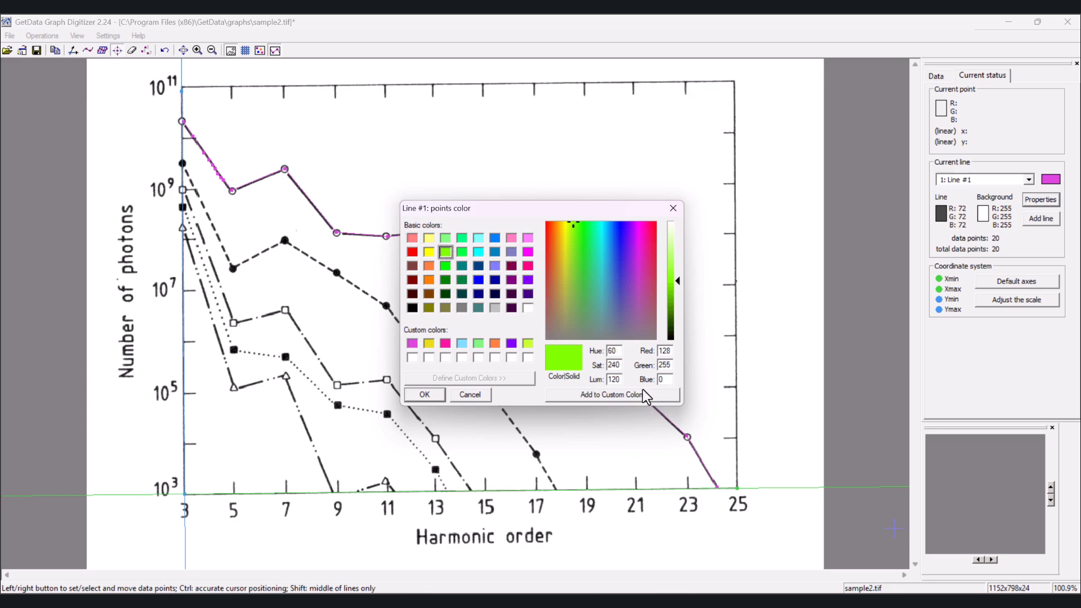
pyautogui.click(425, 394)
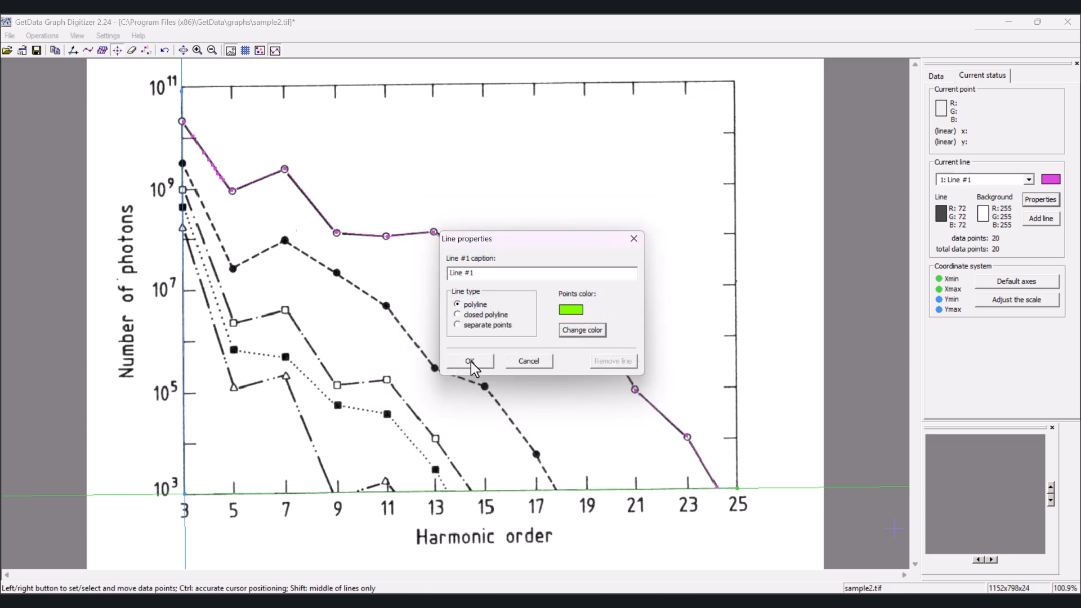
pyautogui.click(471, 361)
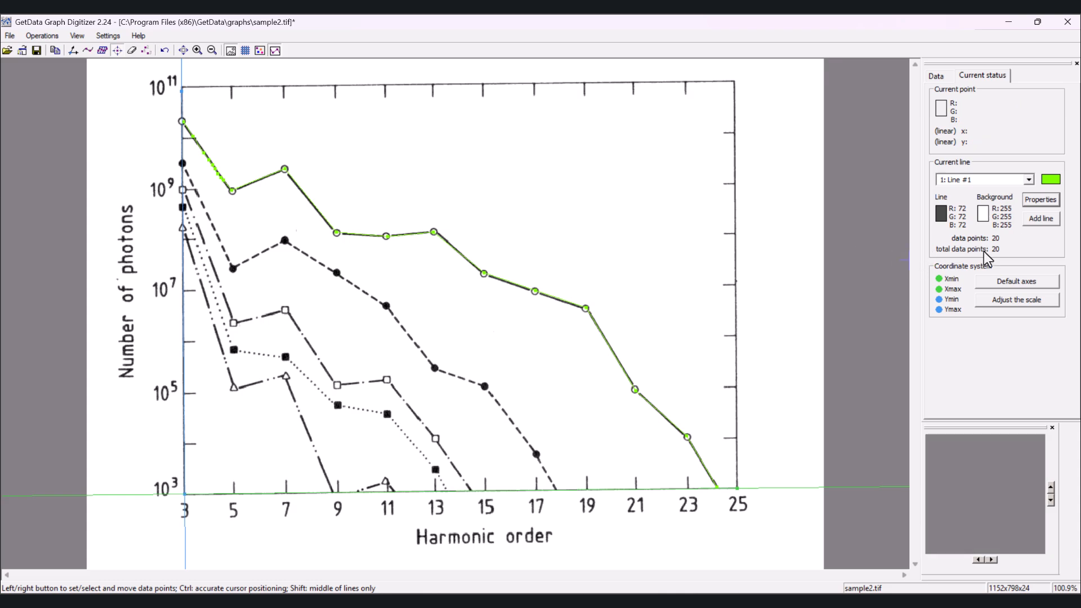
# Add a polyline captioned "name 2" and capture its points at the filled circles for harmonic orders 3, 5, 7, 11 to 17 and the dashed curve's end
pyautogui.click(1040, 219)
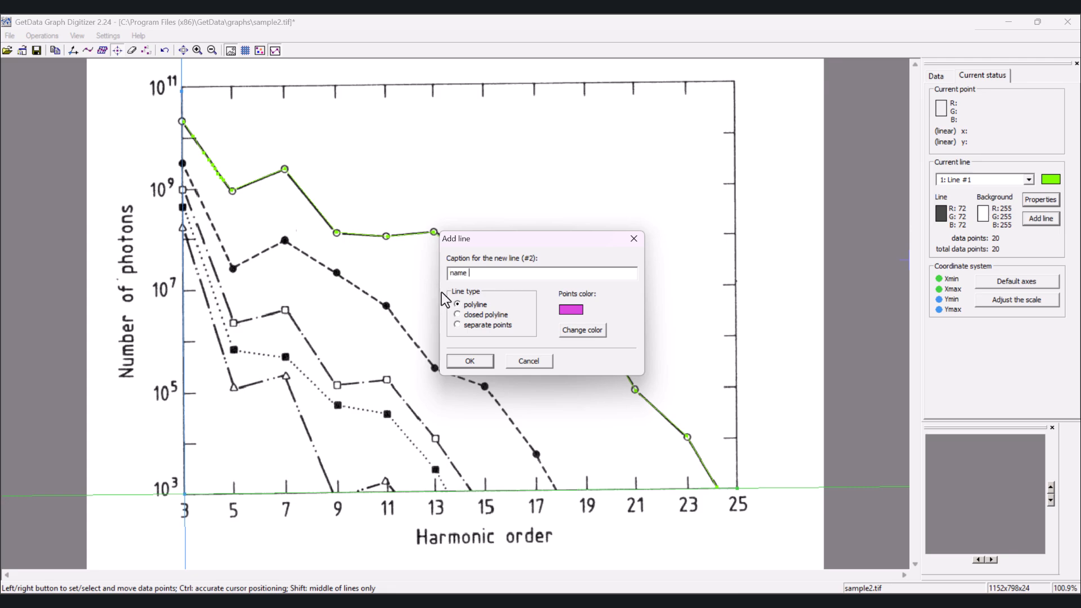
pyautogui.click(471, 362)
pyautogui.click(182, 163)
pyautogui.click(232, 268)
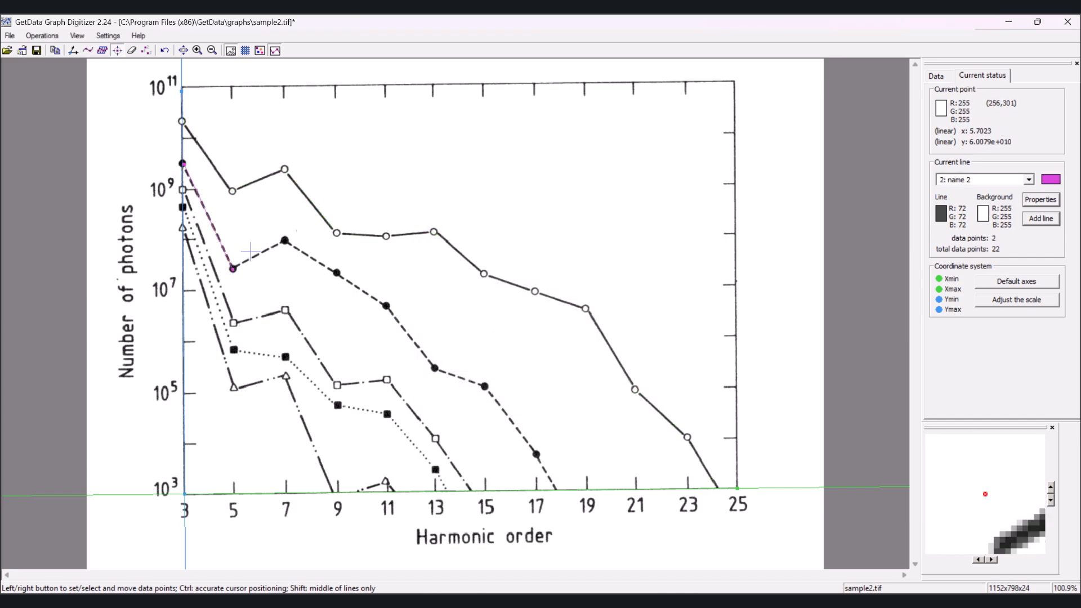
pyautogui.click(284, 241)
pyautogui.click(386, 306)
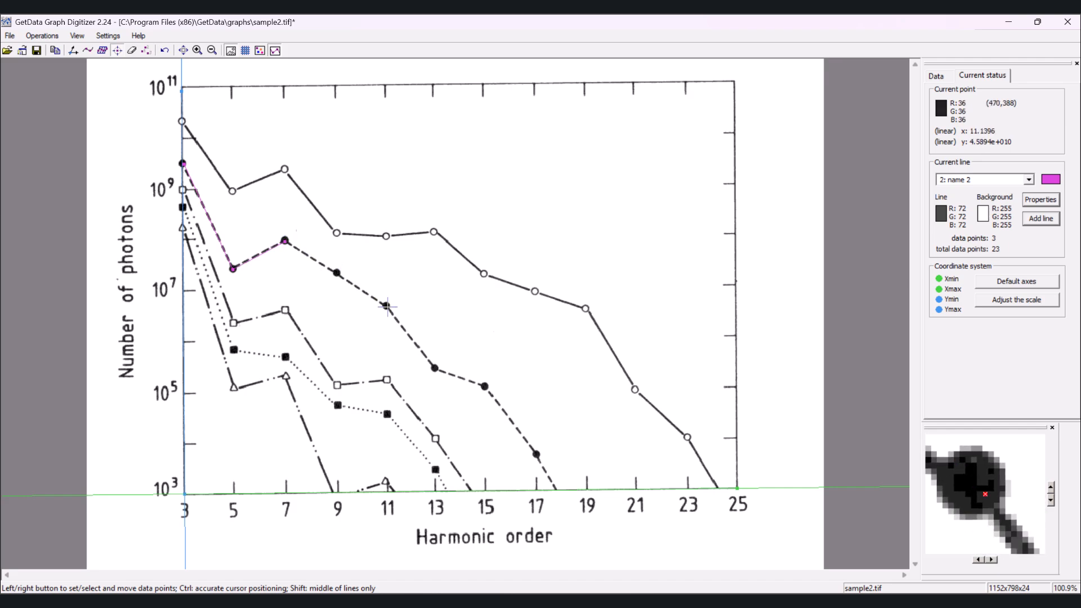
pyautogui.click(435, 368)
pyautogui.click(485, 386)
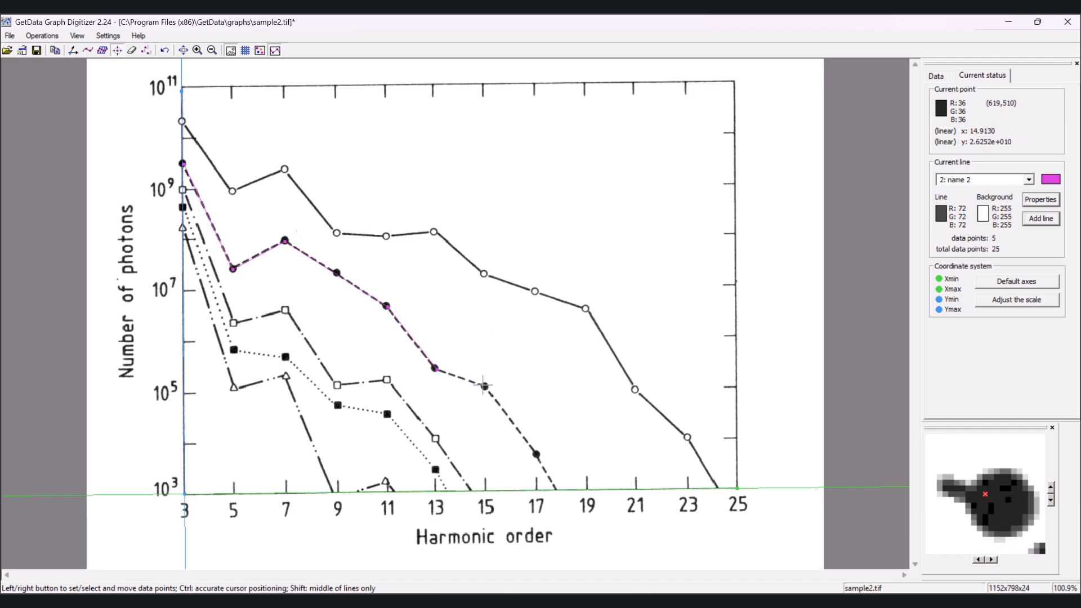
pyautogui.click(536, 454)
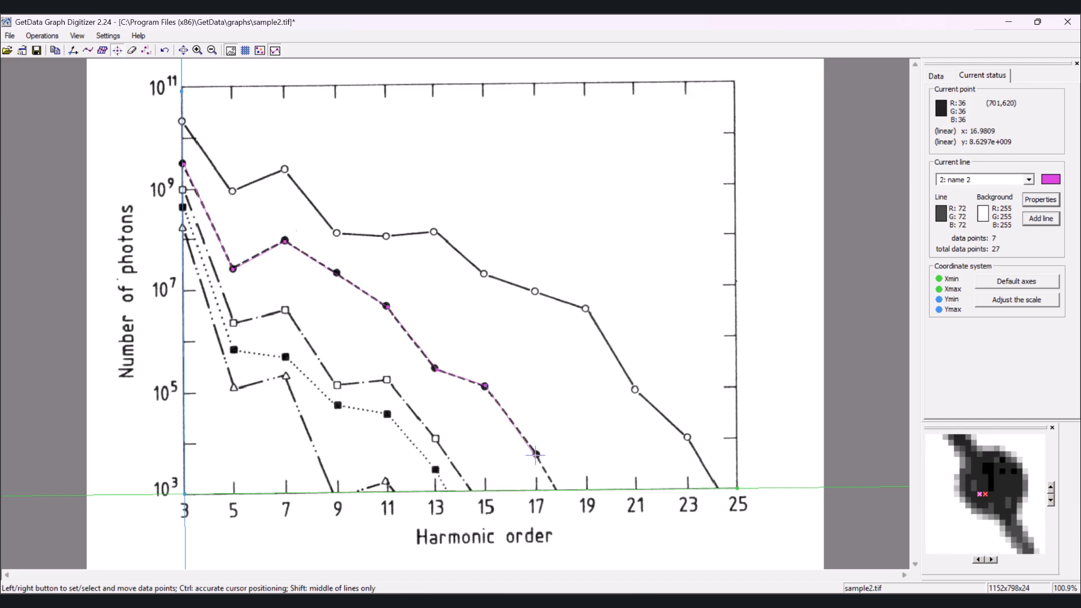
pyautogui.click(555, 489)
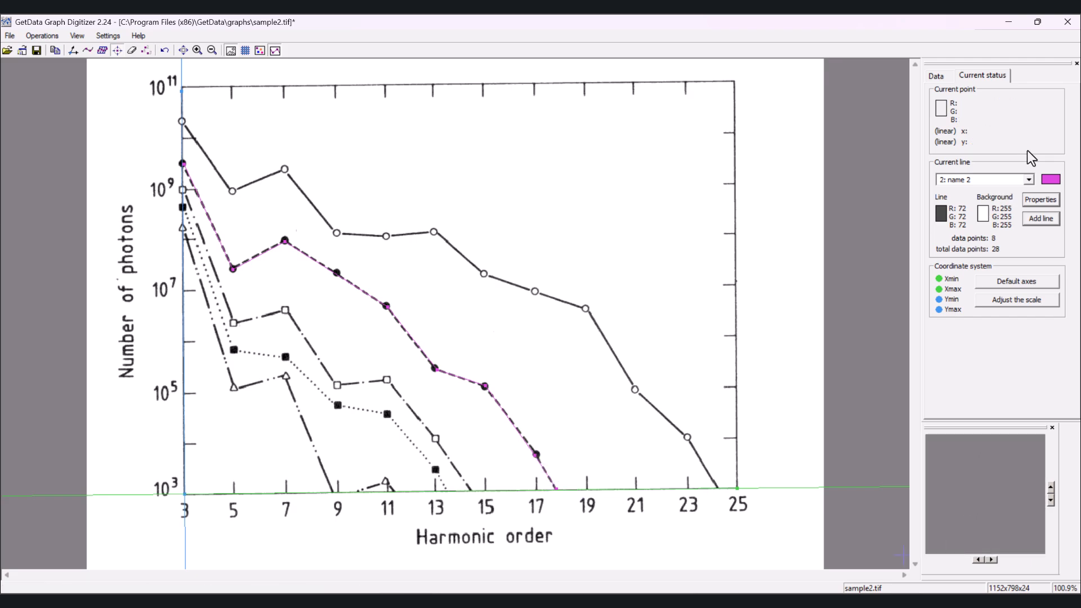
# Review the captured data tables of Line #1 and name 2
pyautogui.click(940, 77)
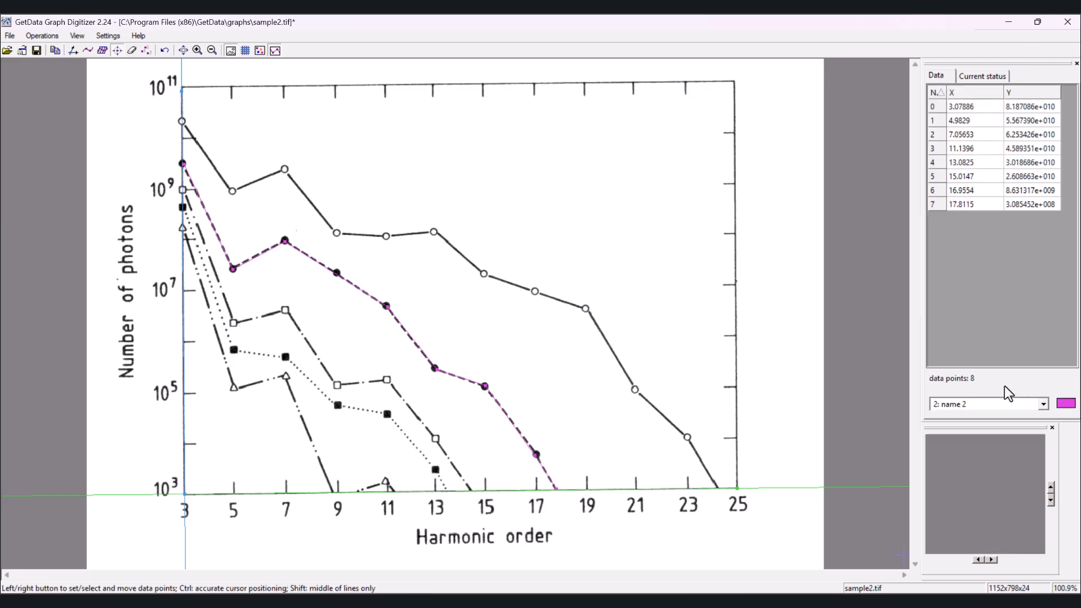
pyautogui.click(968, 407)
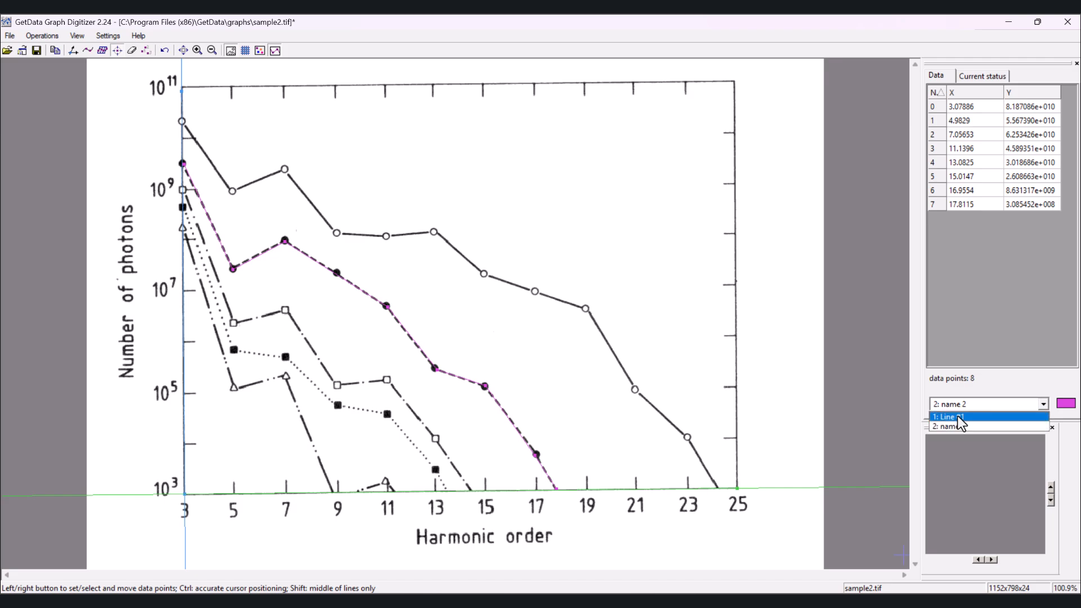
pyautogui.click(958, 417)
pyautogui.click(959, 404)
pyautogui.click(963, 428)
pyautogui.click(969, 404)
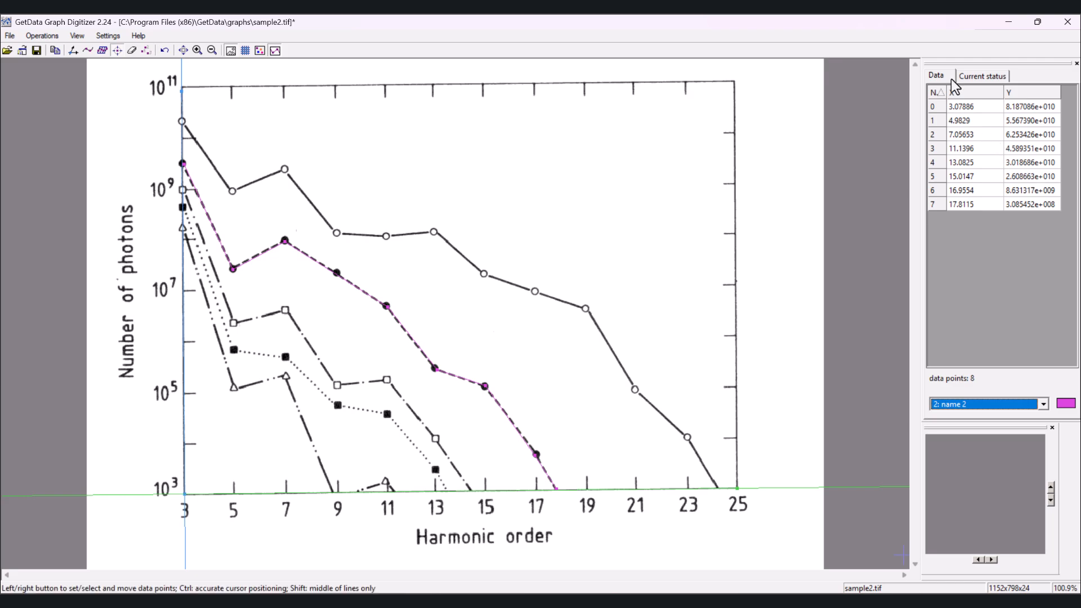
# Copy all X and Y values of the name 2 line from its data table
pyautogui.moveTo(963, 104); pyautogui.dragTo(1026, 204)
pyautogui.click(999, 130)
pyautogui.moveTo(1007, 108); pyautogui.dragTo(1029, 204)
pyautogui.hotkey('ctrl', 'c')
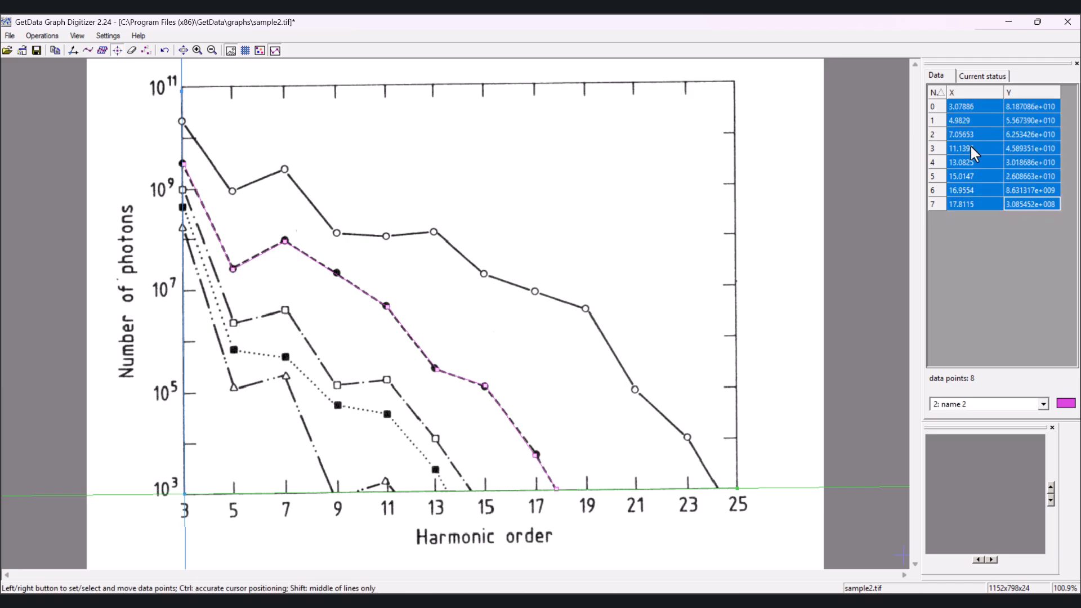
# Switch to Excel, create a blank workbook and paste the copied point coordinates starting at cell A1
pyautogui.press('super')
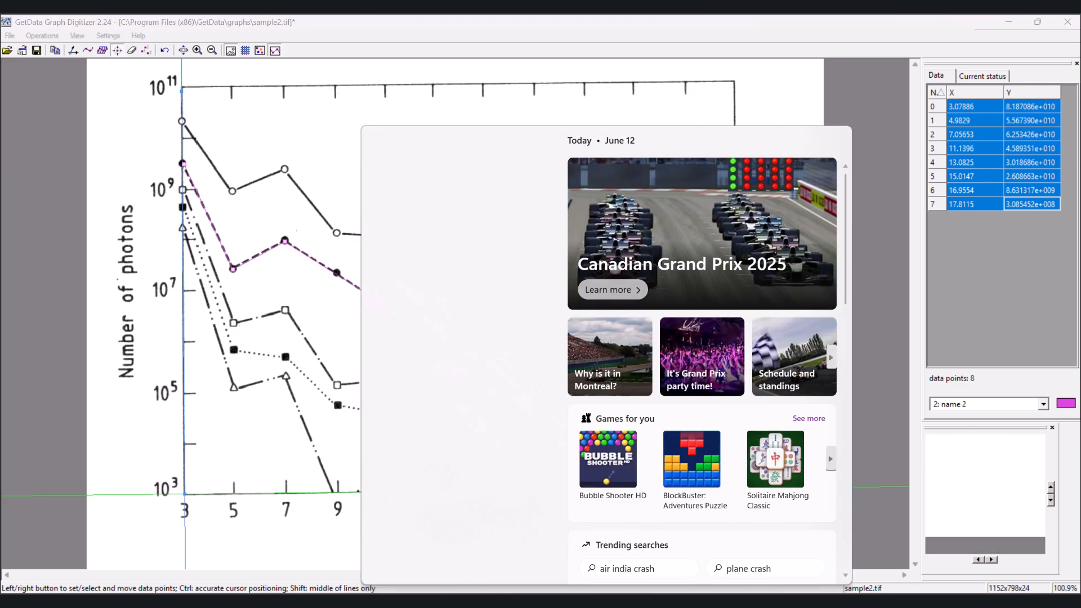
pyautogui.write('ex')
pyautogui.click(467, 228)
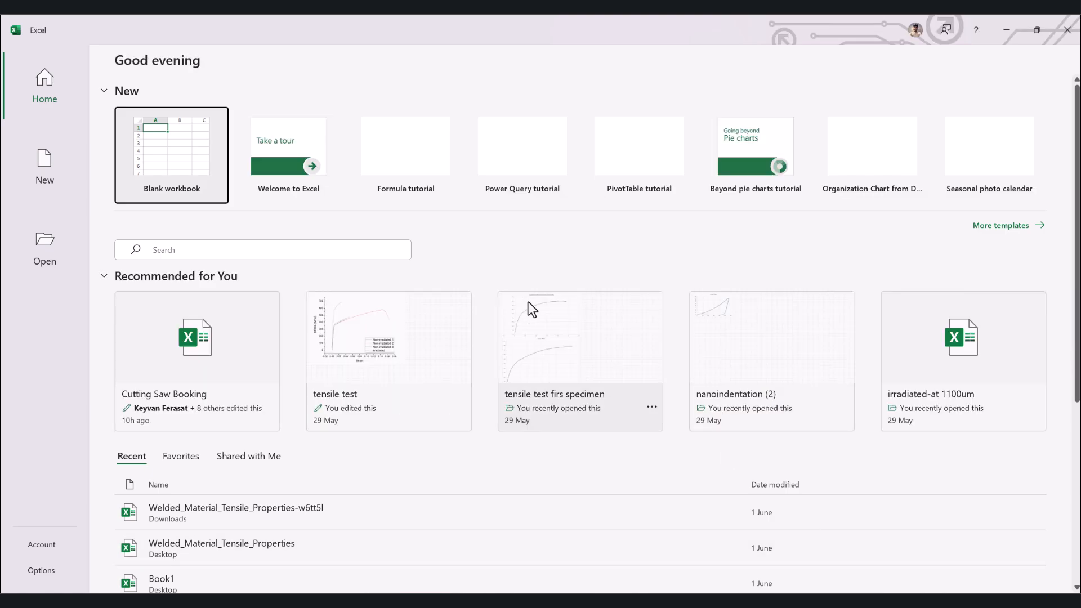
pyautogui.click(190, 146)
pyautogui.hotkey('ctrl', 'v')
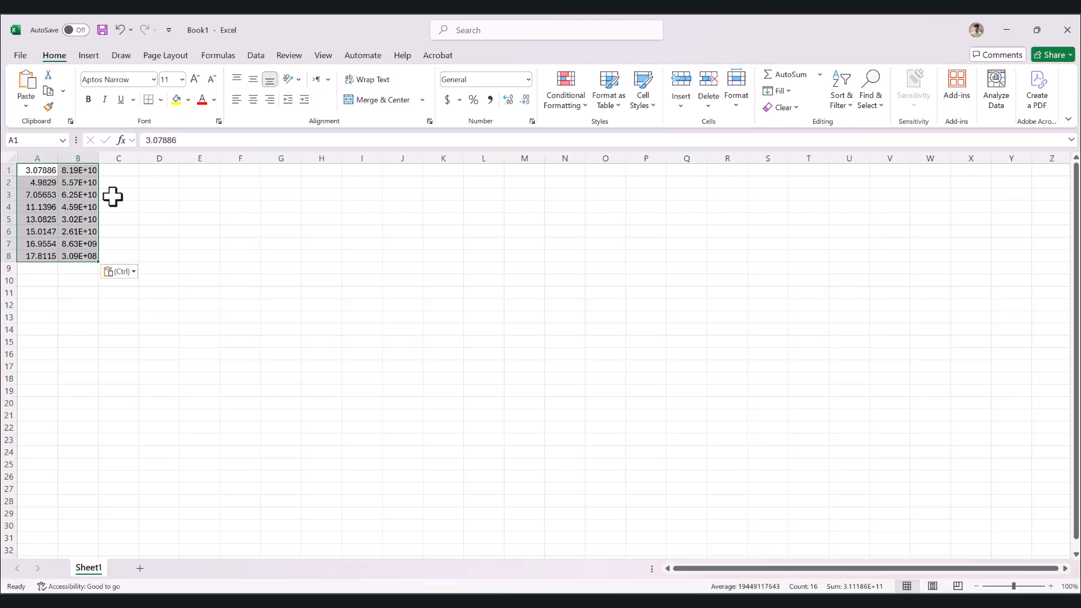
# Return to GetData Graph Digitizer and export the line data to the output folder as sample2.xls in XLS - MS Excel format
pyautogui.hotkey('alt', 'Tab')
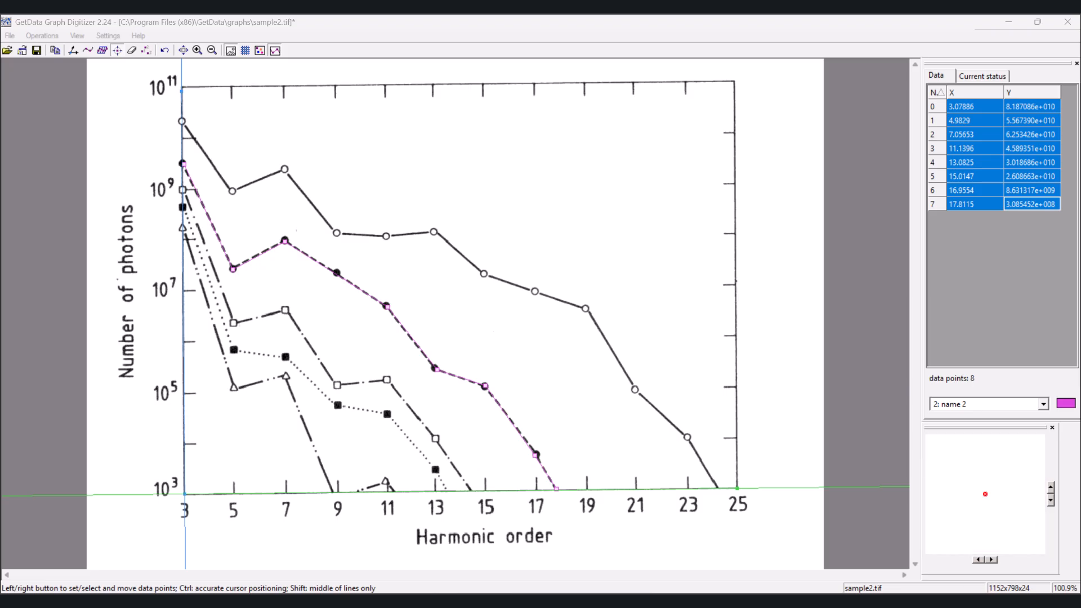
pyautogui.click(10, 36)
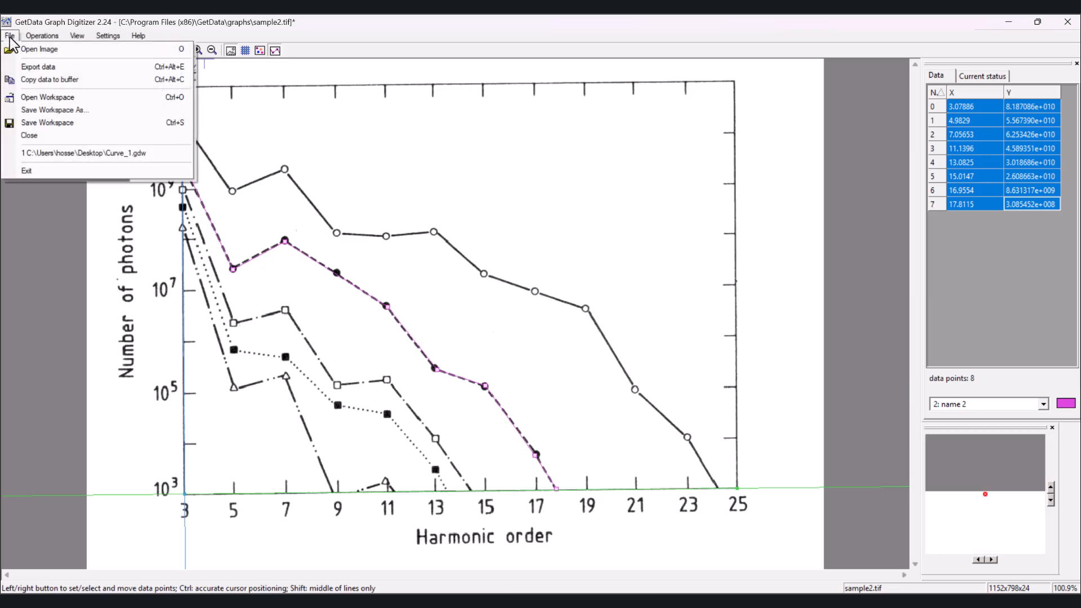
pyautogui.click(45, 67)
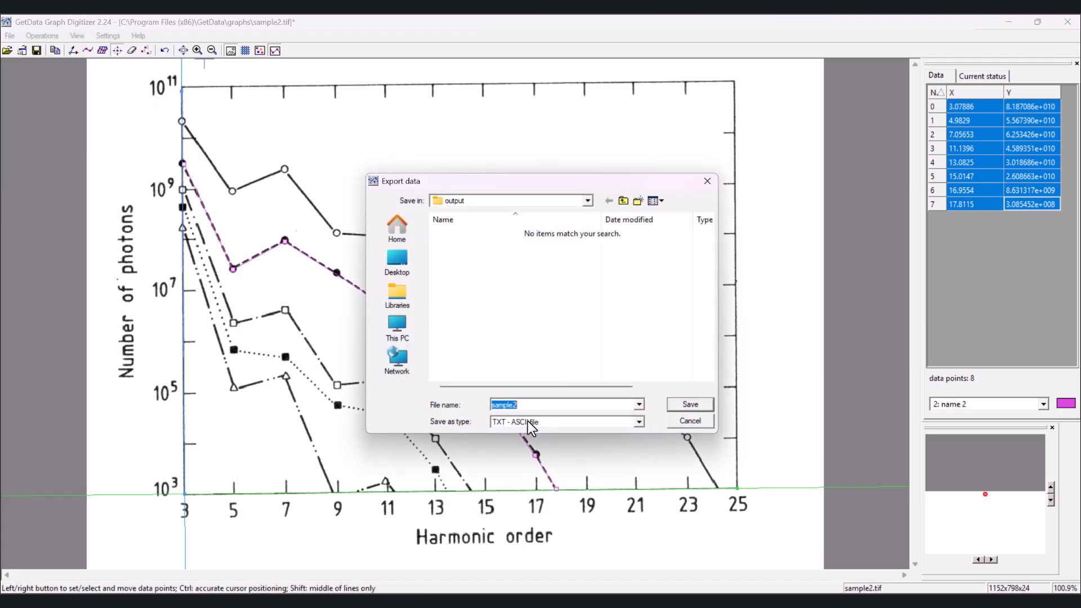
pyautogui.click(524, 423)
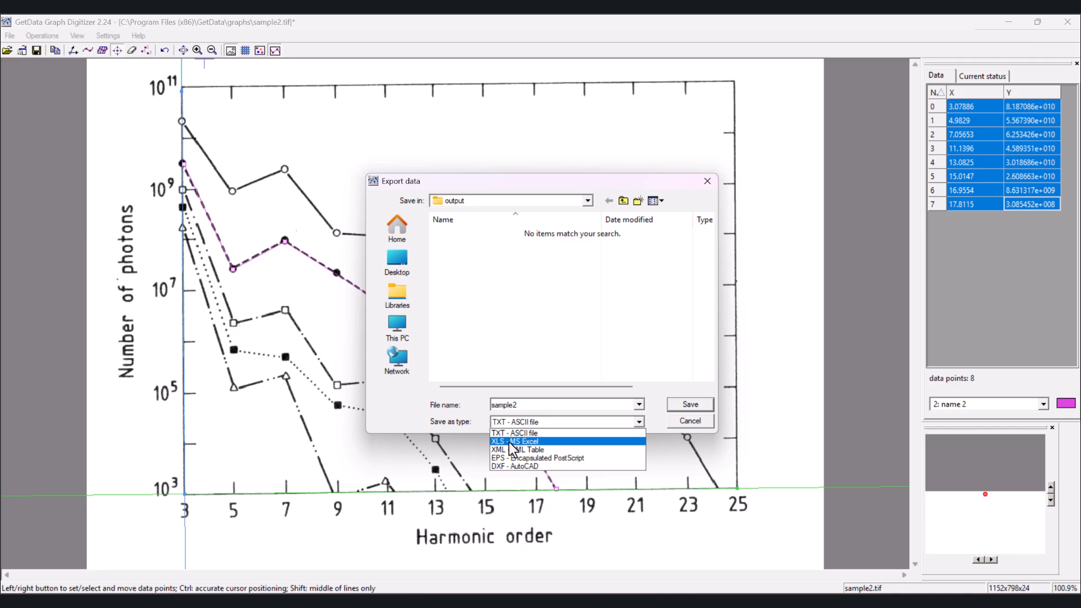
pyautogui.click(509, 441)
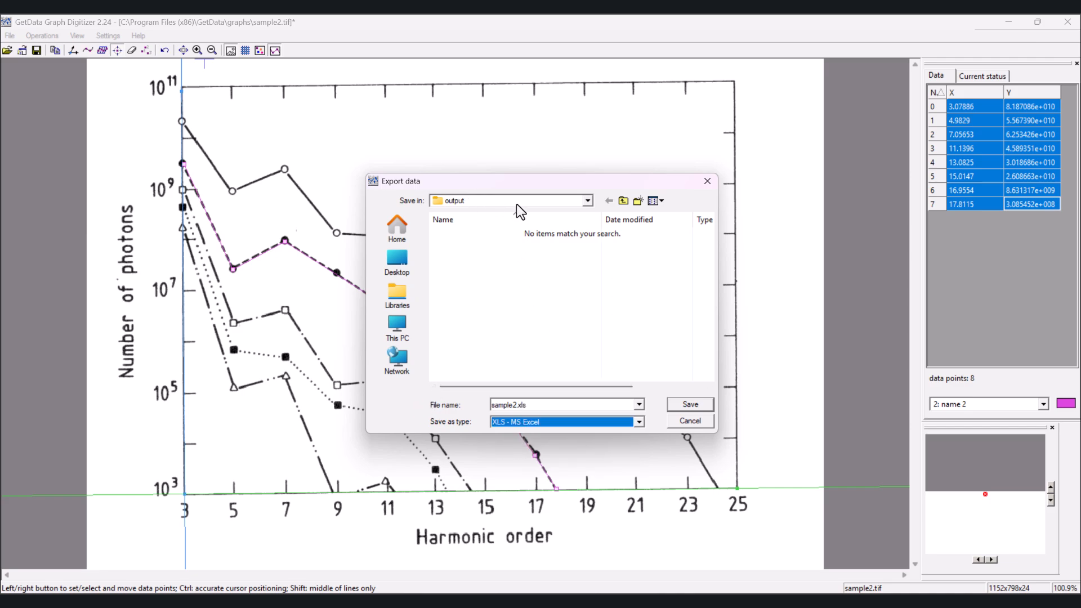
pyautogui.click(688, 405)
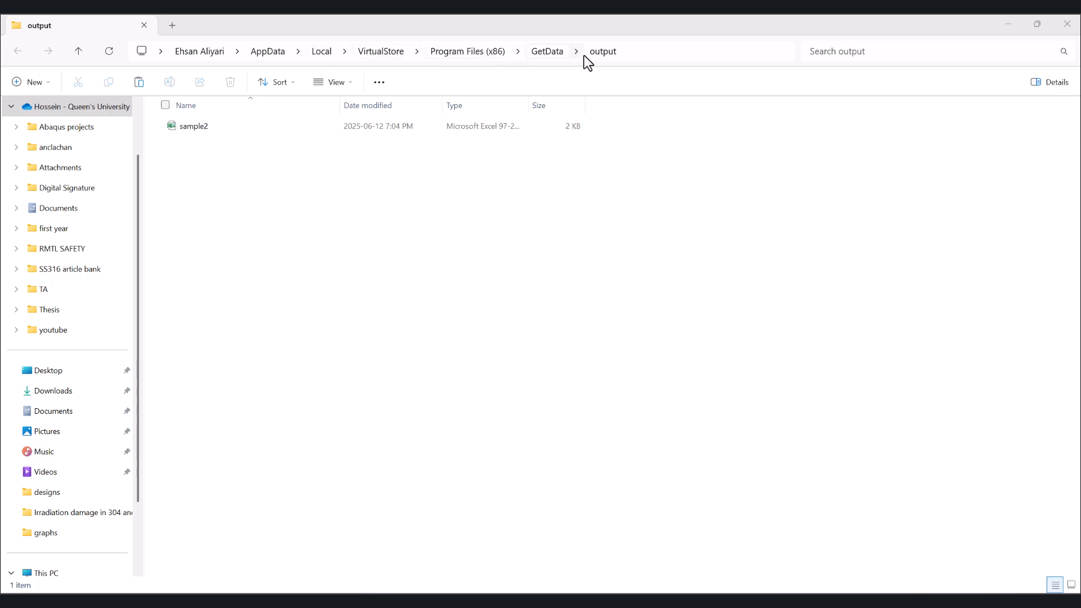
# Open the exported sample2 file in Excel and examine the data blocks of Line #1 and name 2
pyautogui.doubleClick(194, 127)
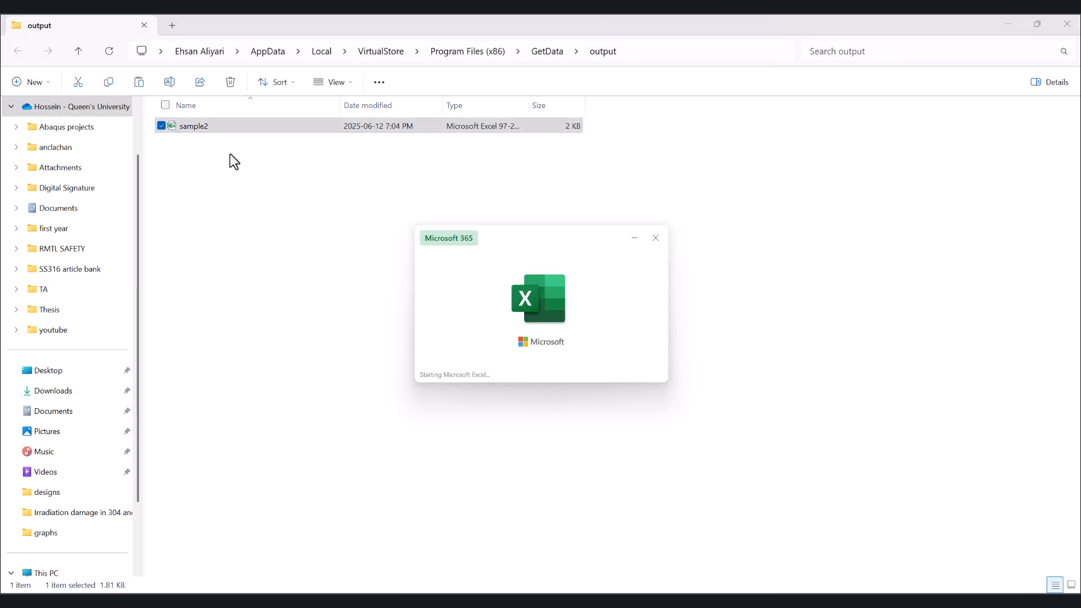
pyautogui.moveTo(36, 126); pyautogui.dragTo(79, 383)
pyautogui.moveTo(150, 125); pyautogui.dragTo(217, 239)
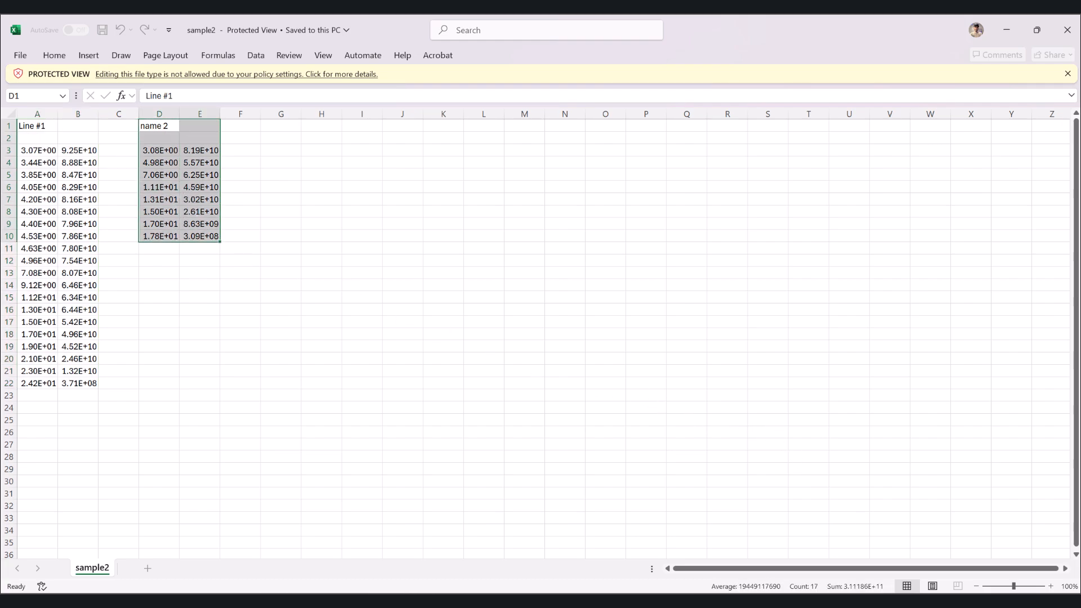
# Switch back to GetData Graph Digitizer and open the image sample3 from the graphs folder
pyautogui.hotkey('alt', 'Tab')
pyautogui.moveTo(668, 600)
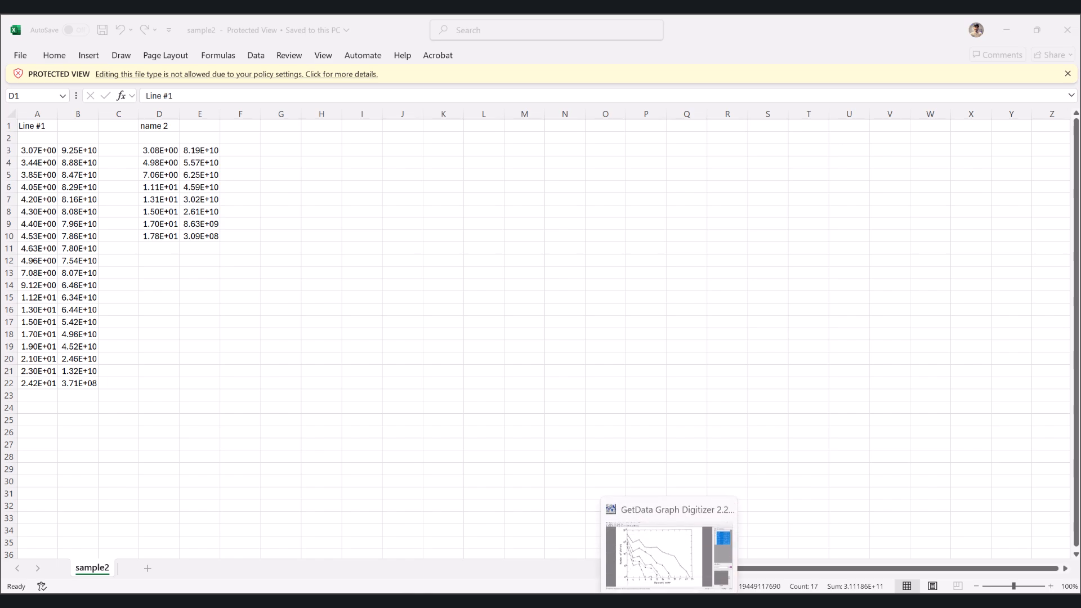
pyautogui.click(714, 554)
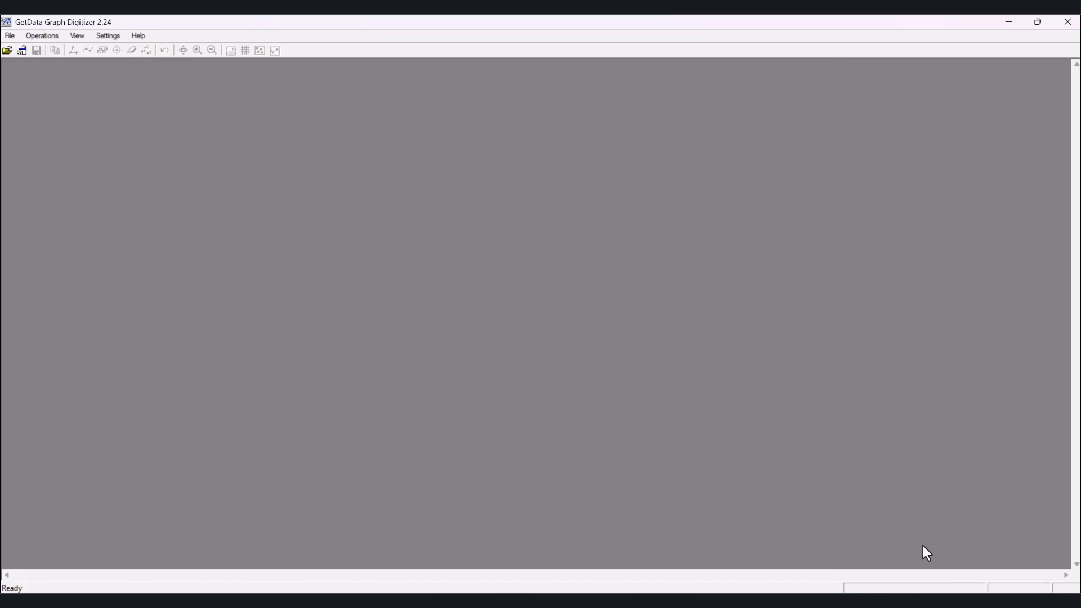
pyautogui.click(10, 35)
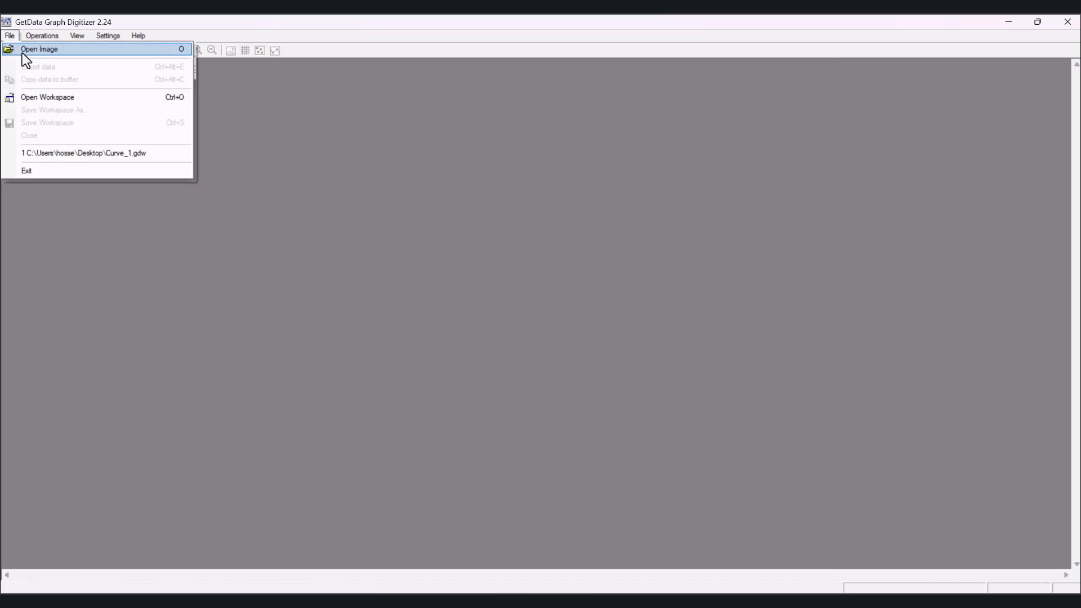
pyautogui.click(22, 53)
pyautogui.click(597, 274)
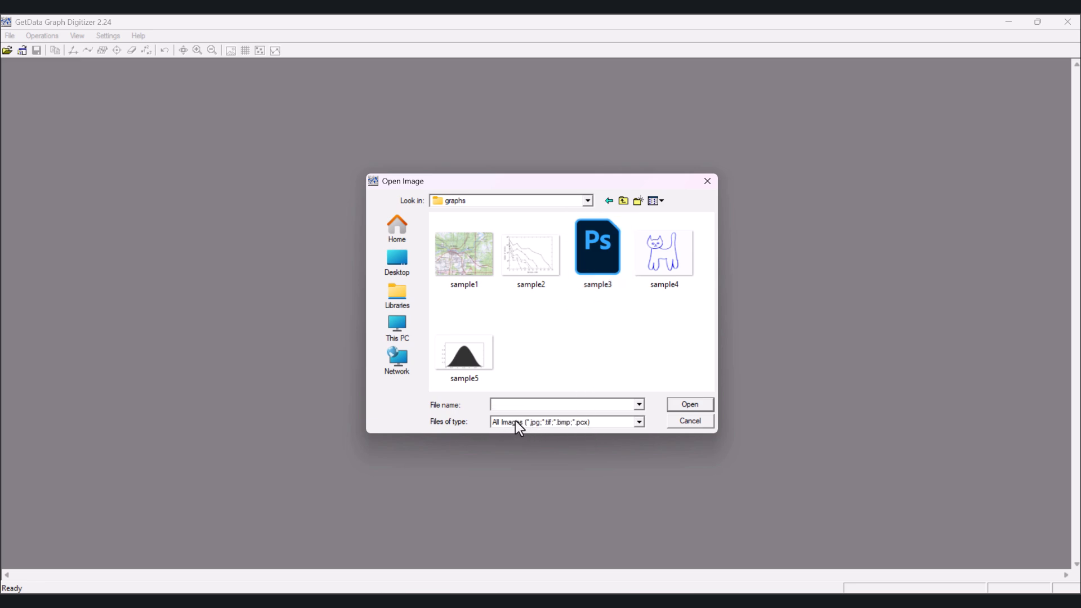
pyautogui.doubleClick(610, 251)
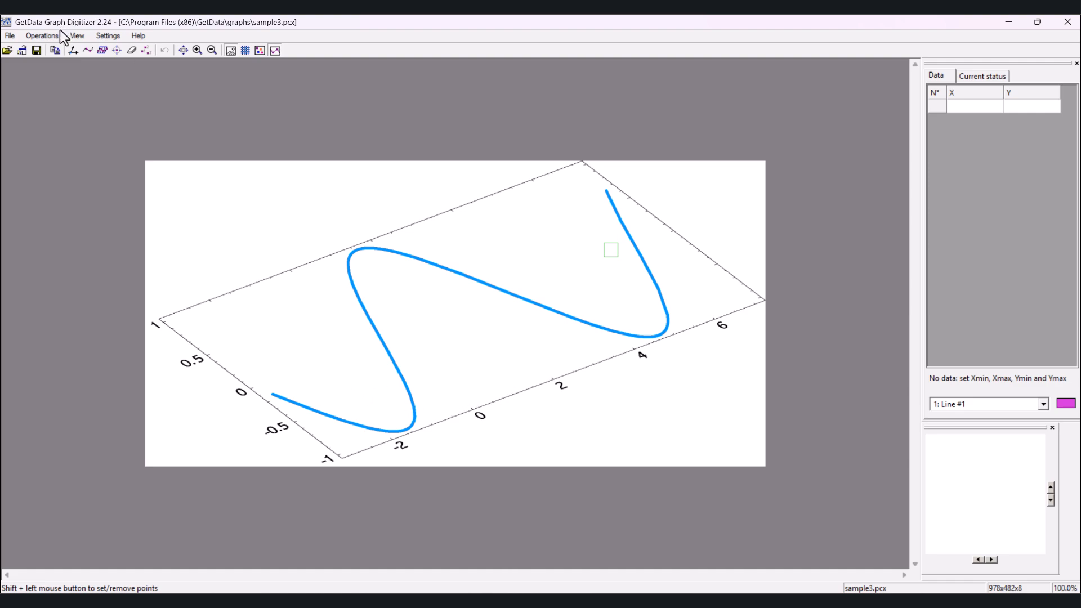
# Calibrate the sample3 graph's skewed X axis with Xmin -4 at the -1 corner and Xmax 8 at the axis's far end
pyautogui.click(74, 52)
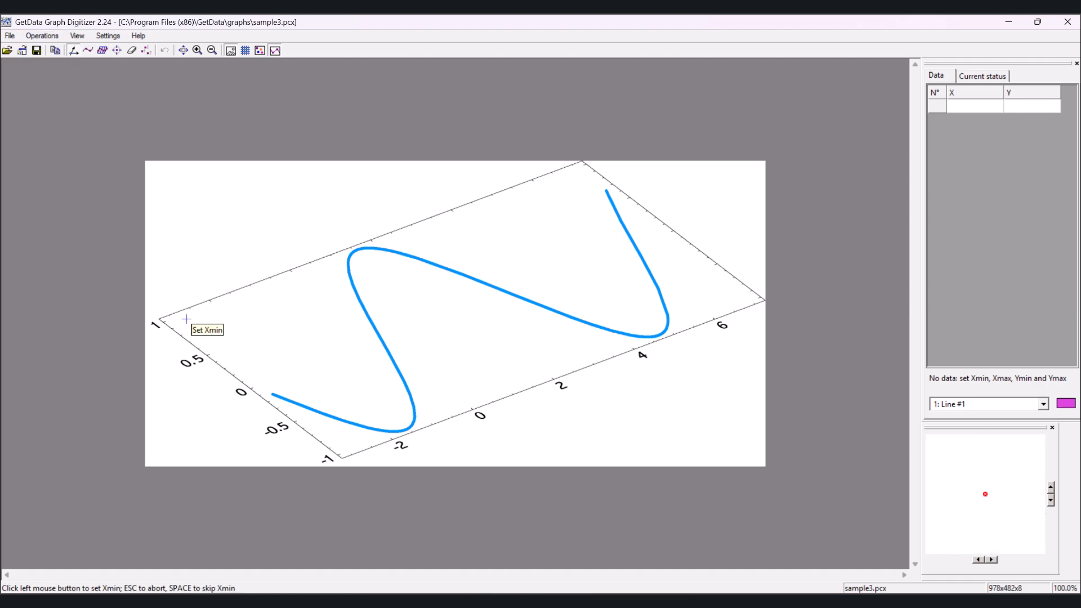
pyautogui.click(341, 458)
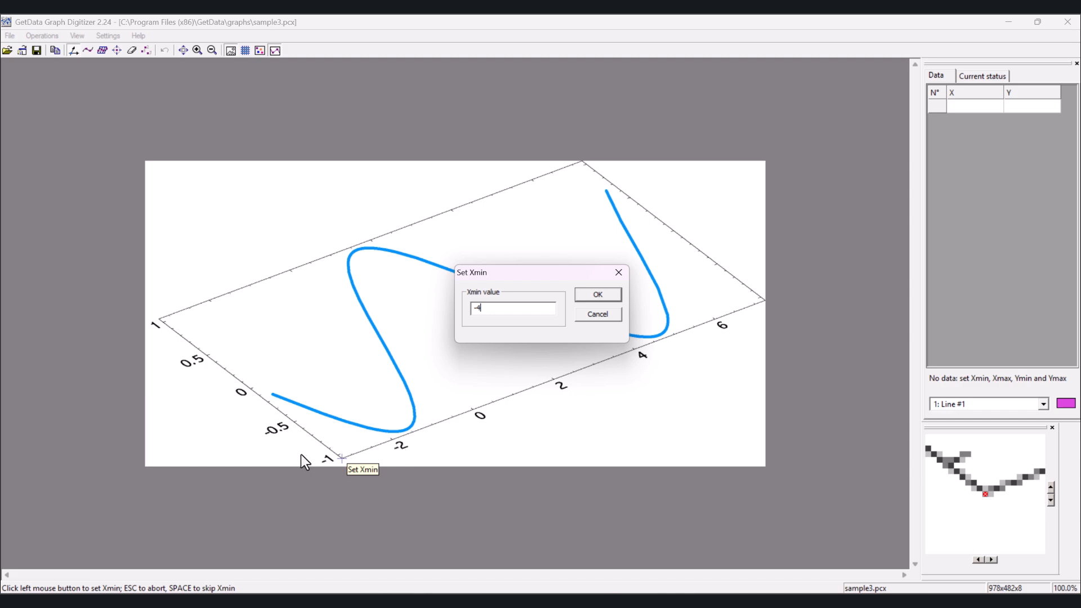
pyautogui.click(596, 295)
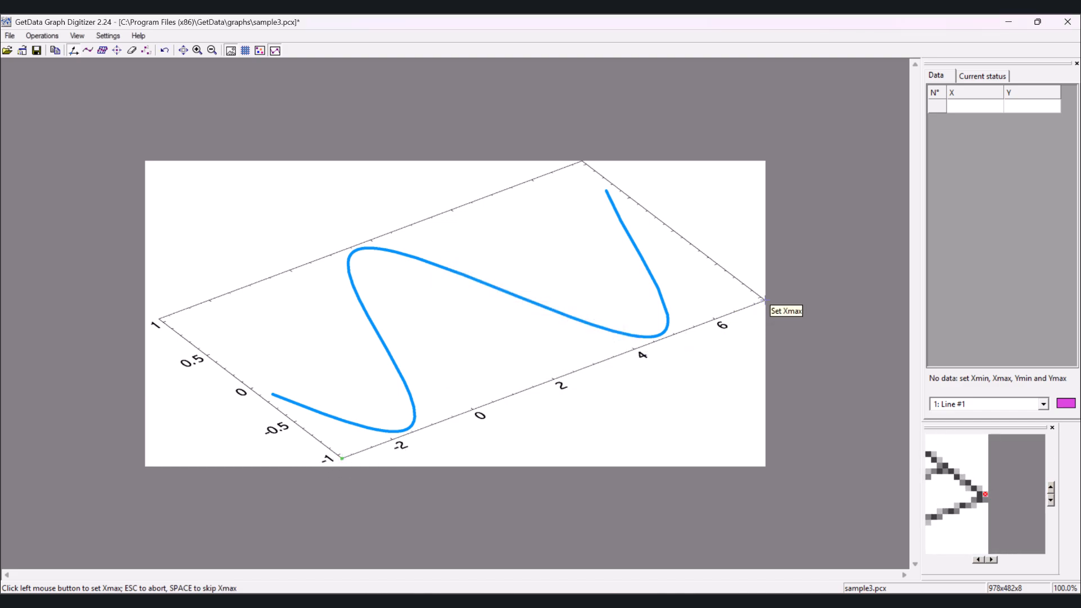
pyautogui.click(764, 299)
pyautogui.write('8')
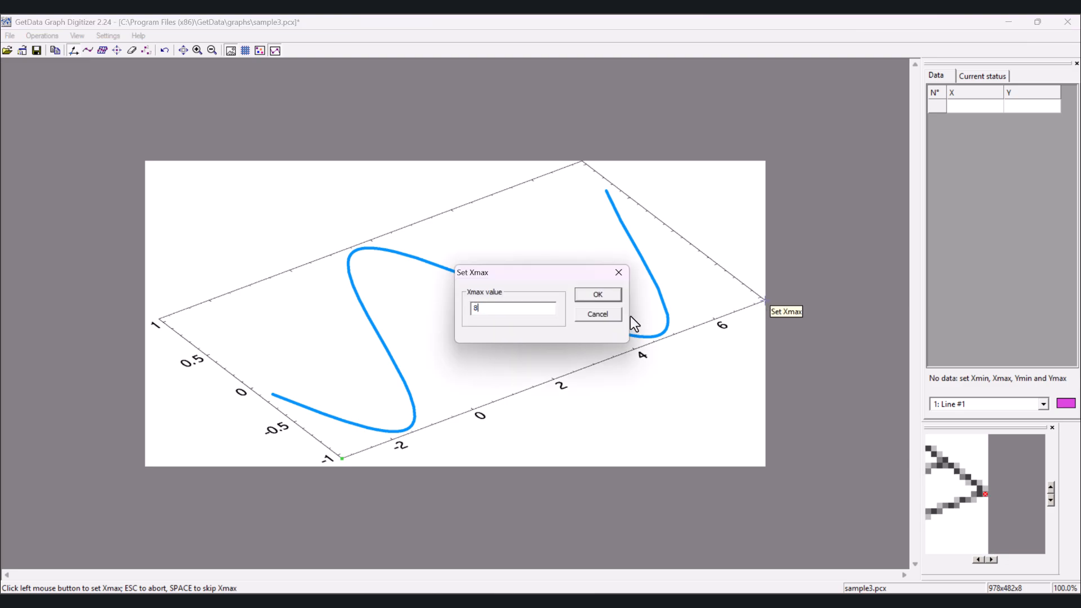
pyautogui.click(599, 293)
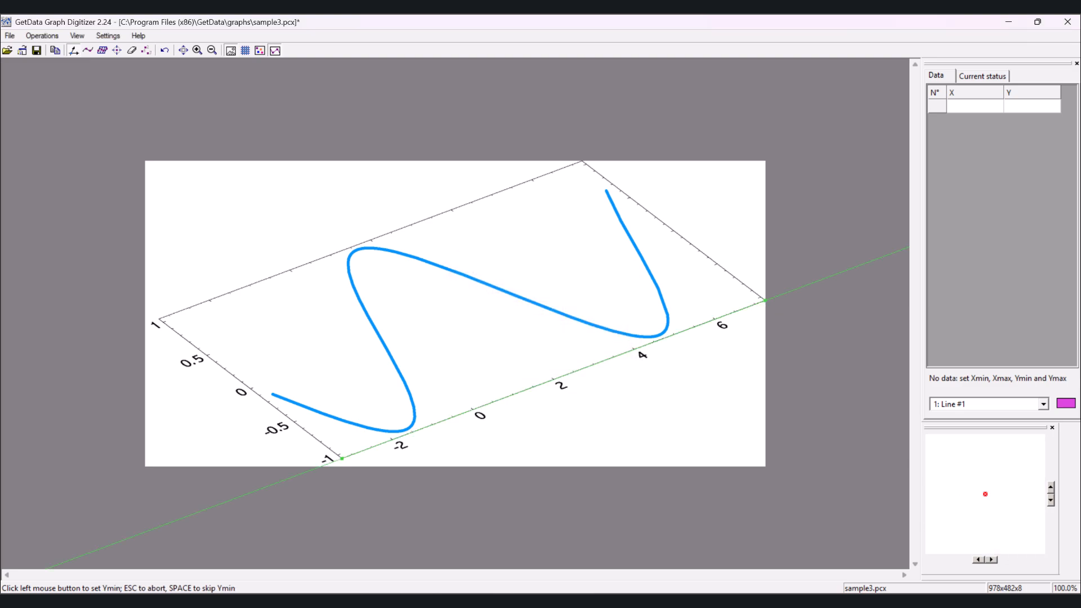
# Calibrate the skewed Y axis with Ymin -1 at the Xmin corner and Ymax 1 at the opposite end, and accept the scale
pyautogui.click(342, 458)
pyautogui.write('-1')
pyautogui.press('Return')
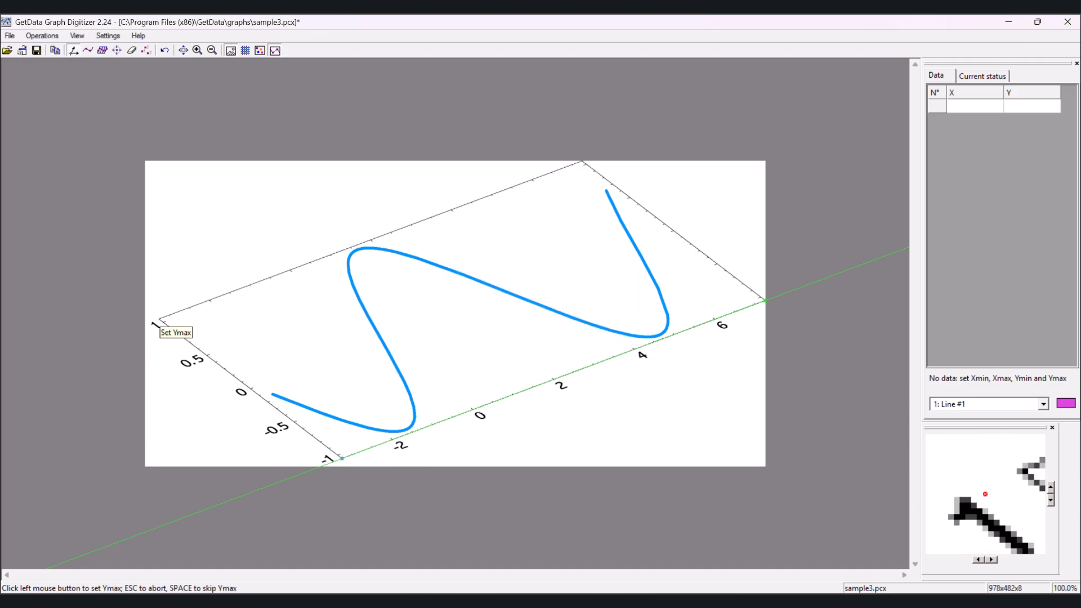
pyautogui.click(159, 319)
pyautogui.click(607, 292)
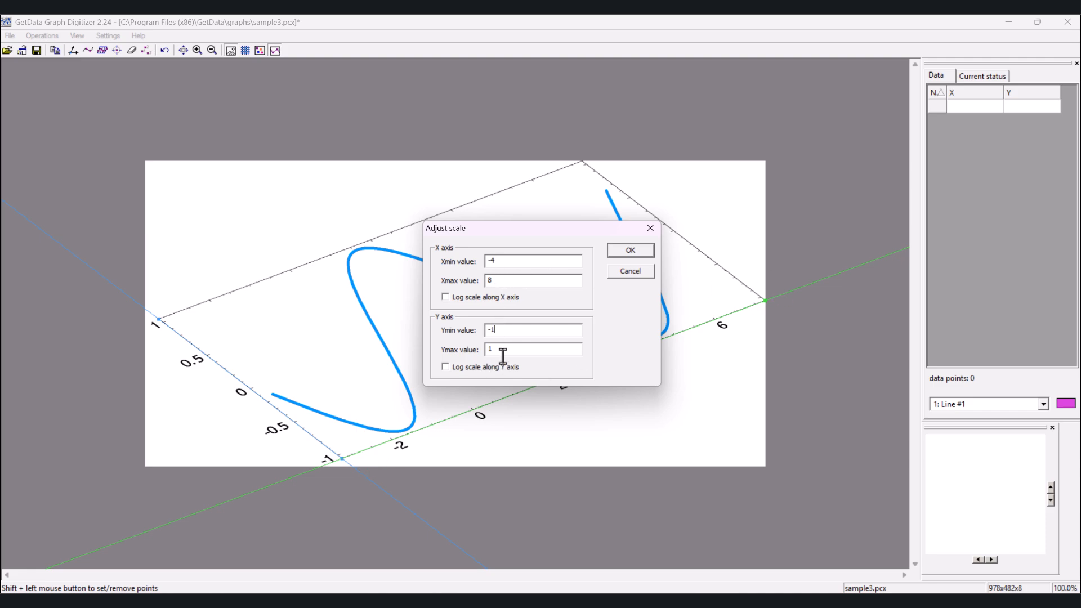
pyautogui.click(611, 258)
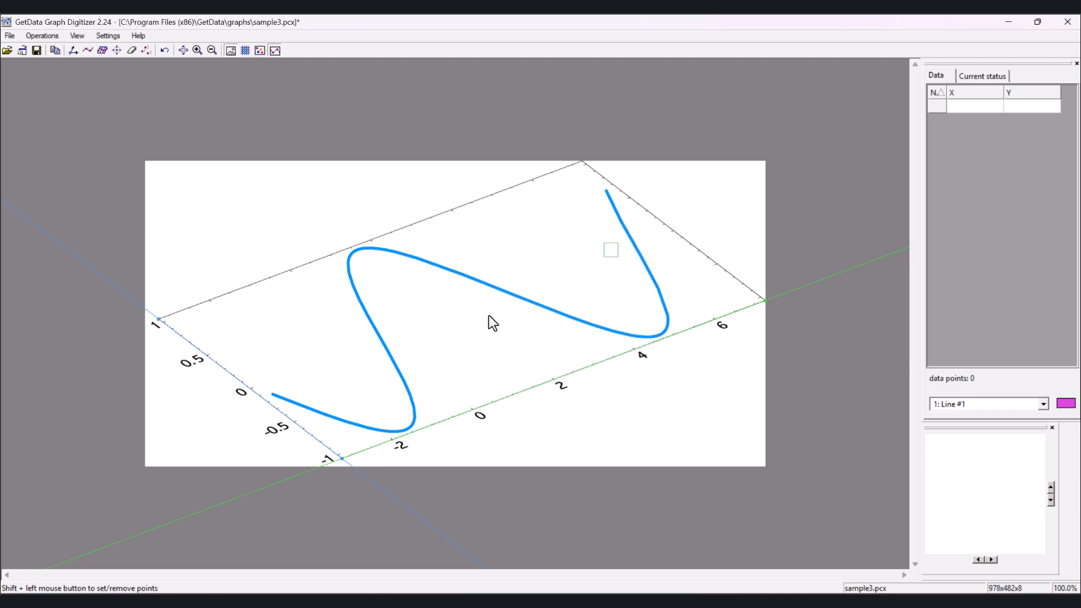
# Auto trace the blue curve of sample3 from its starting point beside the Y axis
pyautogui.click(88, 50)
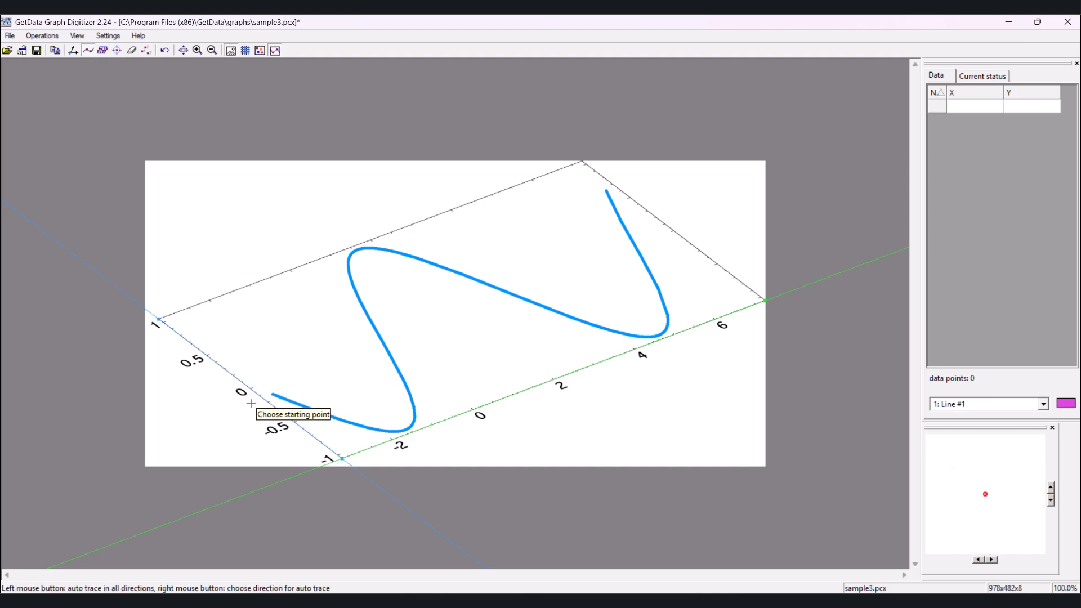
pyautogui.click(274, 395)
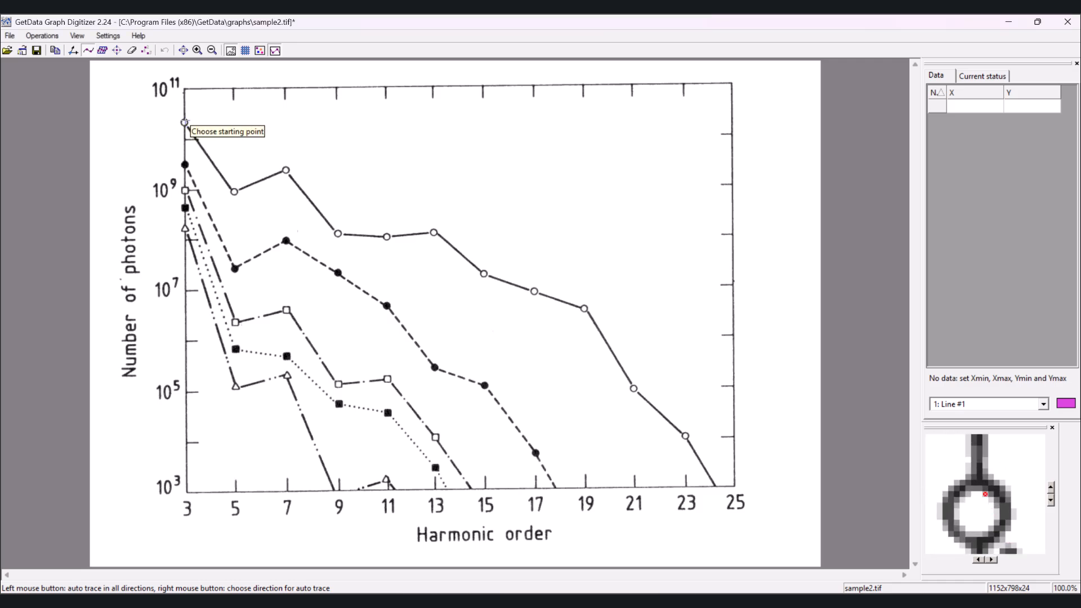
# On sample2, auto trace the solid open-circle curve segment by segment from harmonic order 3 to its end near 24
pyautogui.click(188, 128)
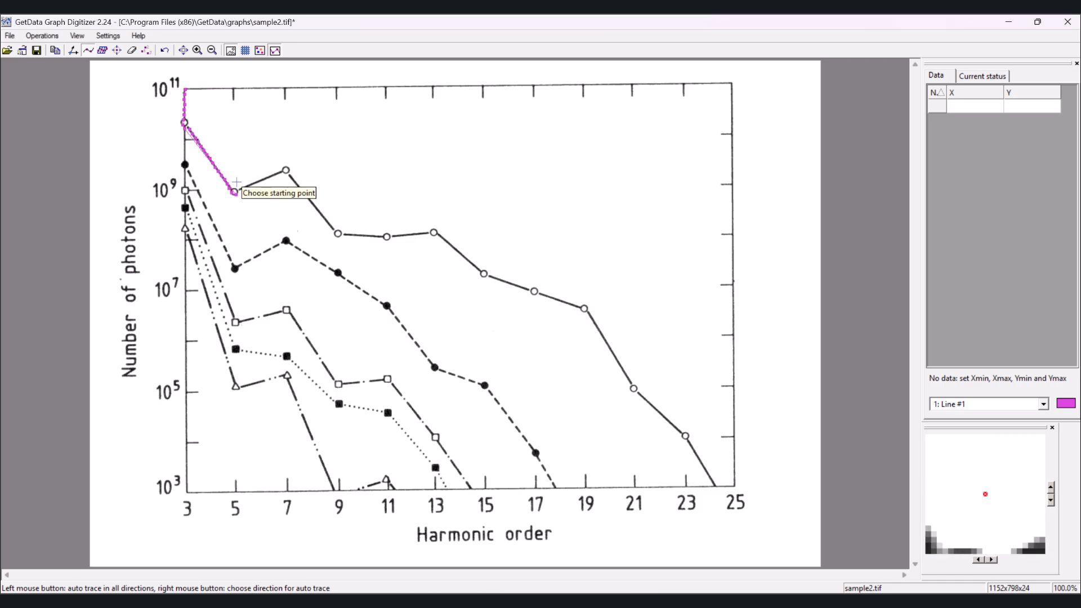
pyautogui.click(254, 183)
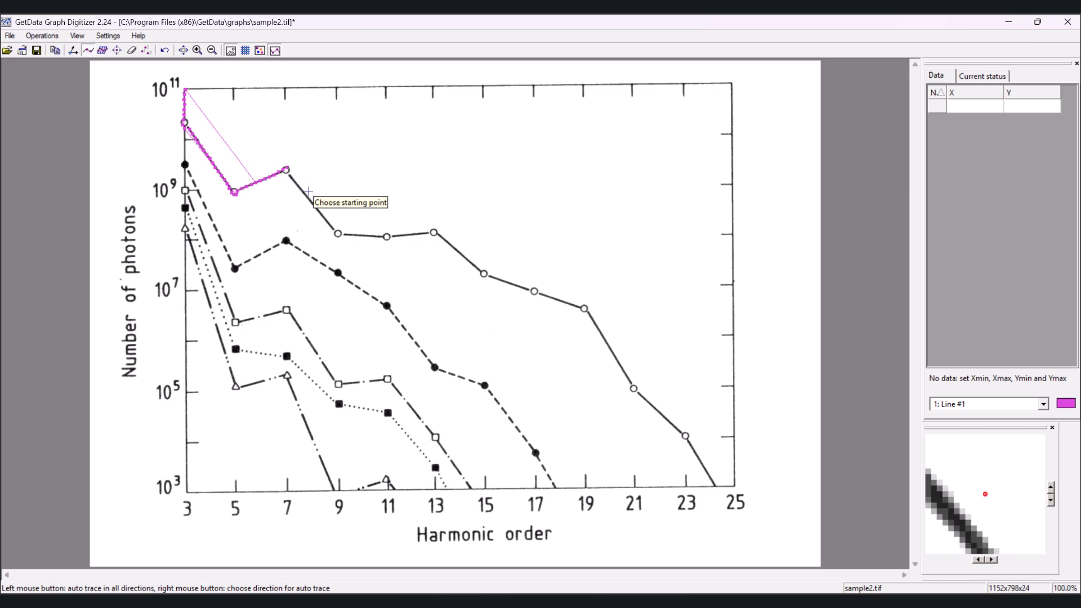
pyautogui.click(459, 254)
pyautogui.click(505, 281)
pyautogui.click(557, 300)
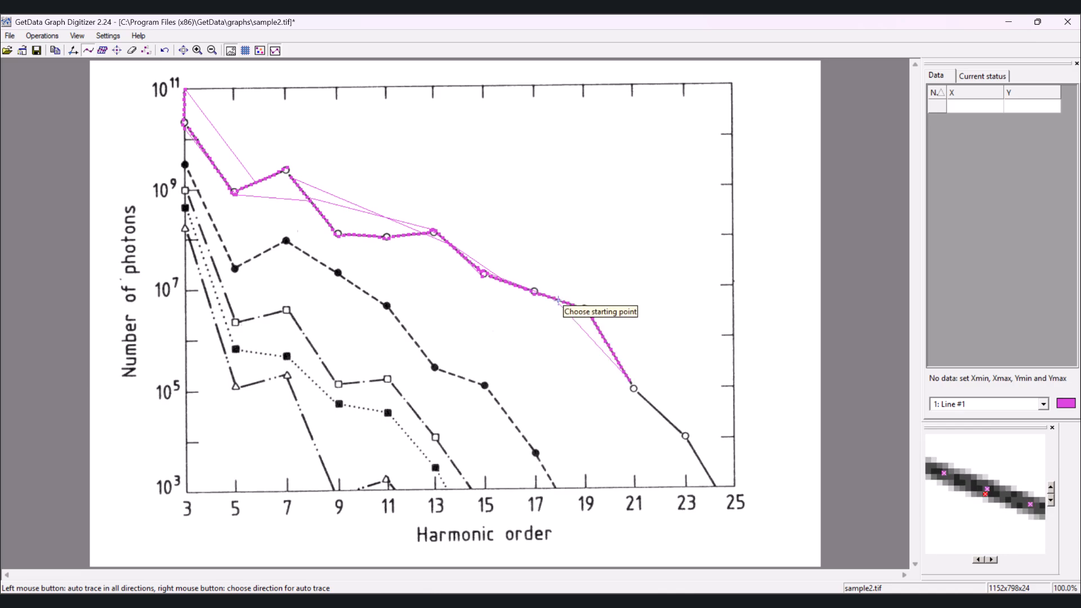
pyautogui.click(645, 398)
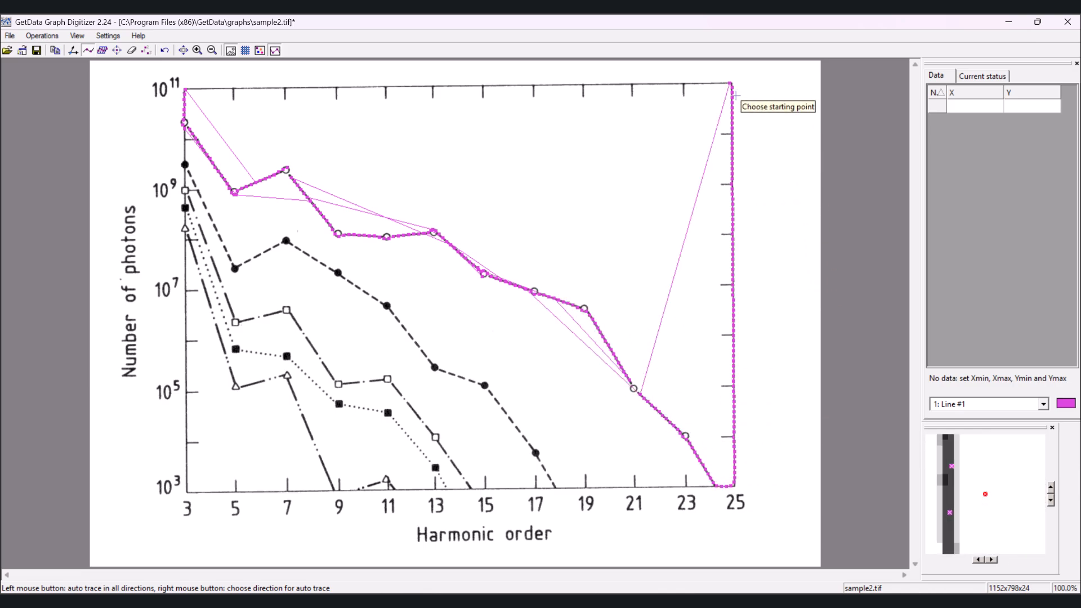
# Erase the stray traced points on both vertical frame lines and reorder the curve's points from its first marker to its end
pyautogui.click(131, 52)
pyautogui.moveTo(187, 91); pyautogui.dragTo(185, 102)
pyautogui.moveTo(720, 95)
pyautogui.mouseDown()
pyautogui.moveTo(736, 104)
pyautogui.moveTo(744, 254)
pyautogui.moveTo(730, 440)
pyautogui.moveTo(748, 478)
pyautogui.mouseUp()
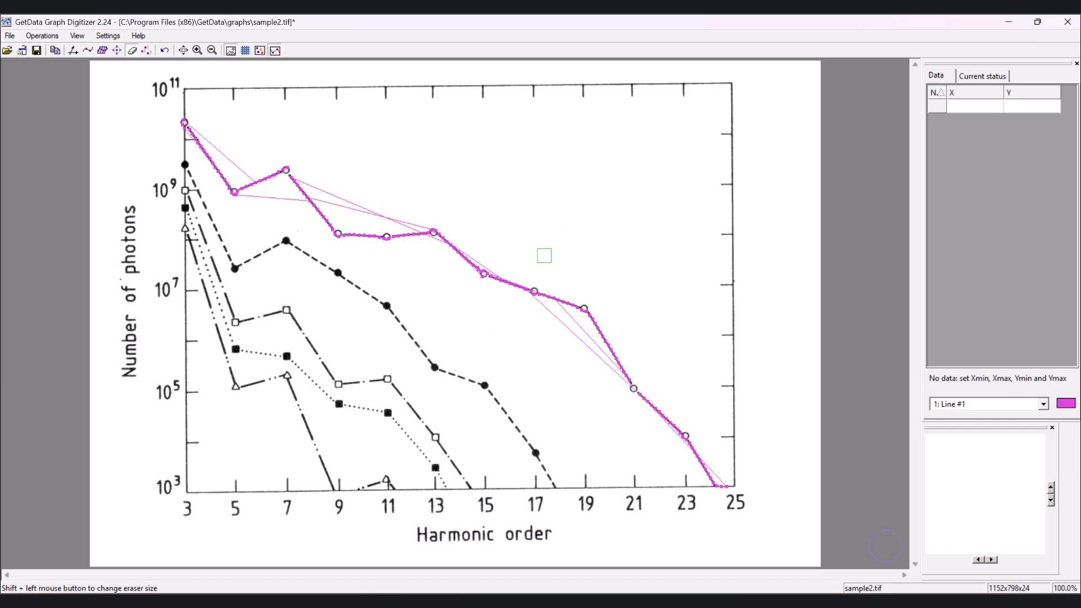
pyautogui.click(147, 51)
pyautogui.moveTo(184, 123)
pyautogui.mouseDown()
pyautogui.moveTo(202, 151)
pyautogui.moveTo(340, 225)
pyautogui.moveTo(434, 234)
pyautogui.moveTo(523, 296)
pyautogui.moveTo(601, 328)
pyautogui.moveTo(723, 485)
pyautogui.mouseUp()
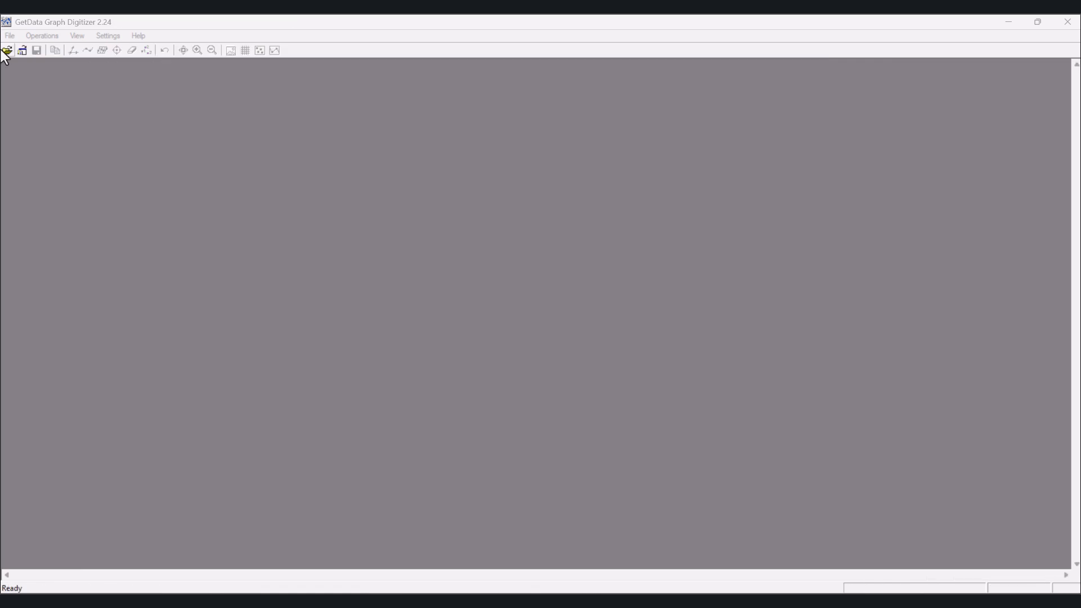
# Open the cat drawing image sample4 from the graphs folder
pyautogui.click(11, 37)
pyautogui.click(40, 50)
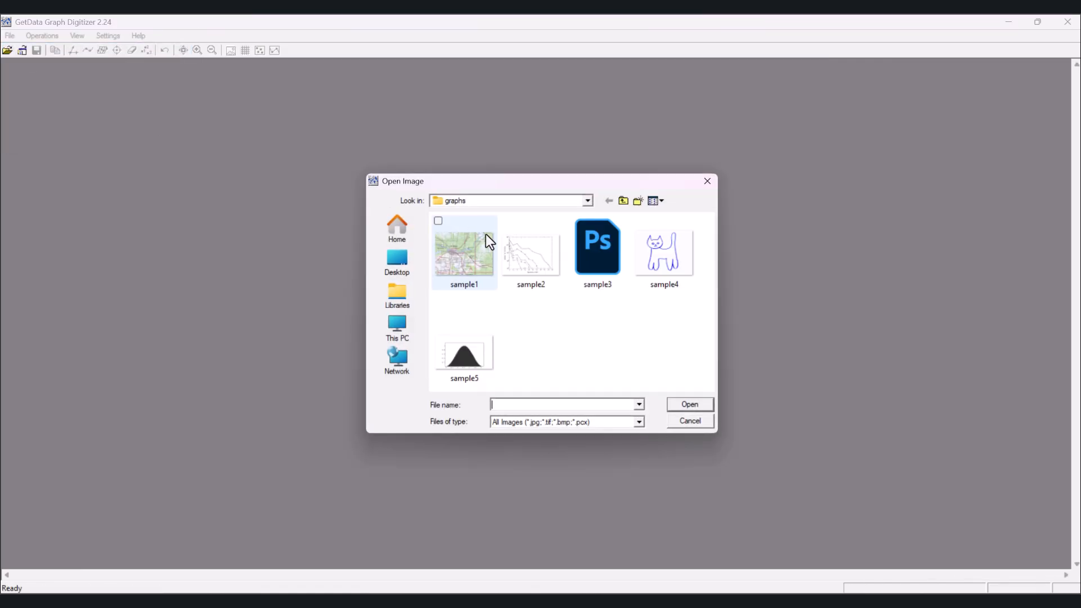
pyautogui.doubleClick(656, 277)
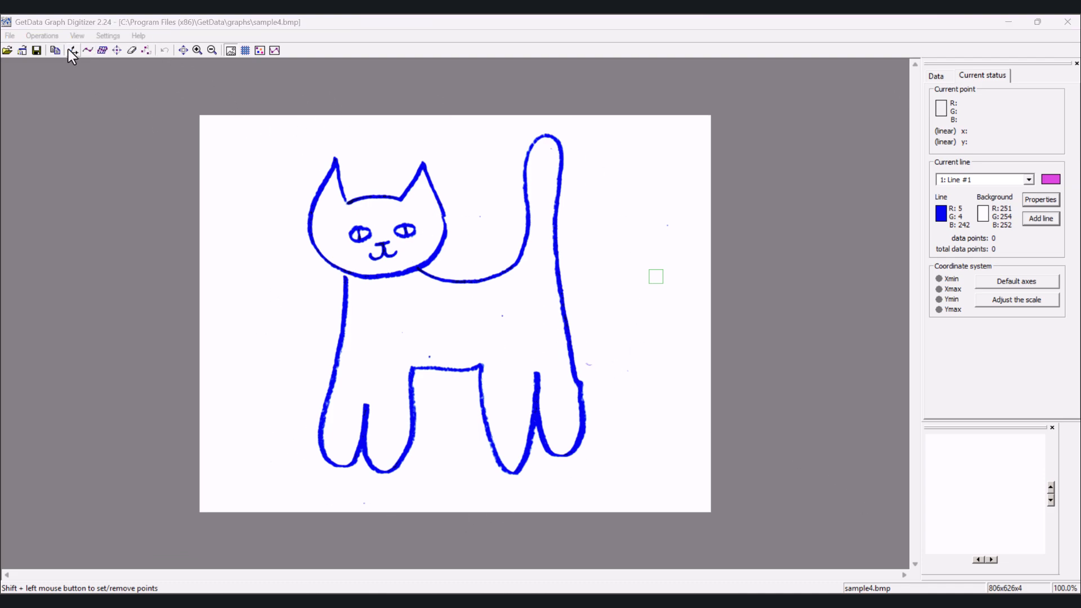
pyautogui.click(89, 17)
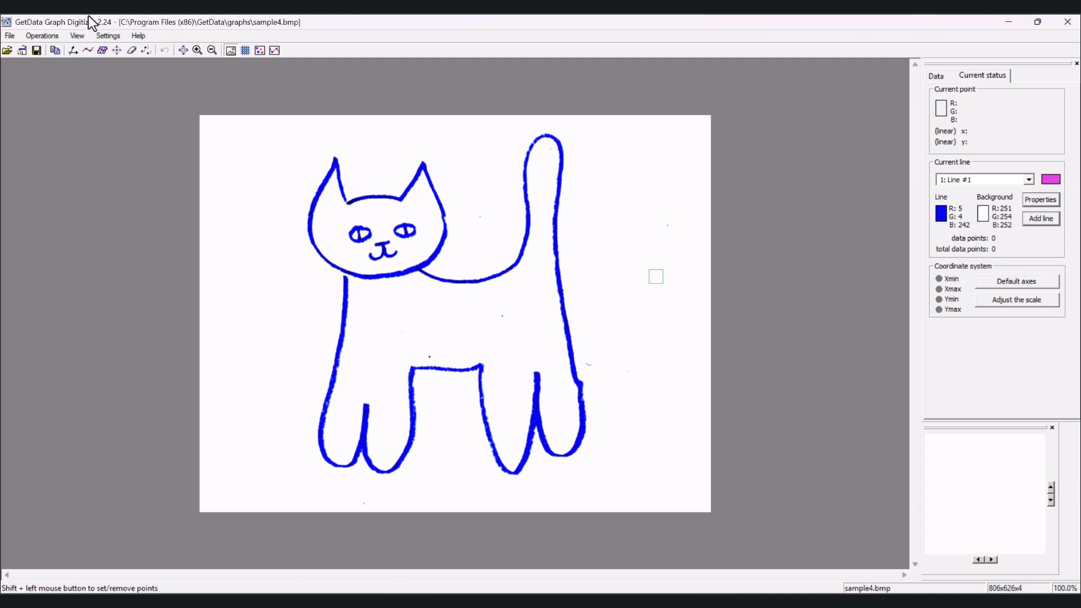
# Digitize the whole cat drawing, including the tail, as a rectangular area with an X grid of dx = 8 points
pyautogui.click(102, 51)
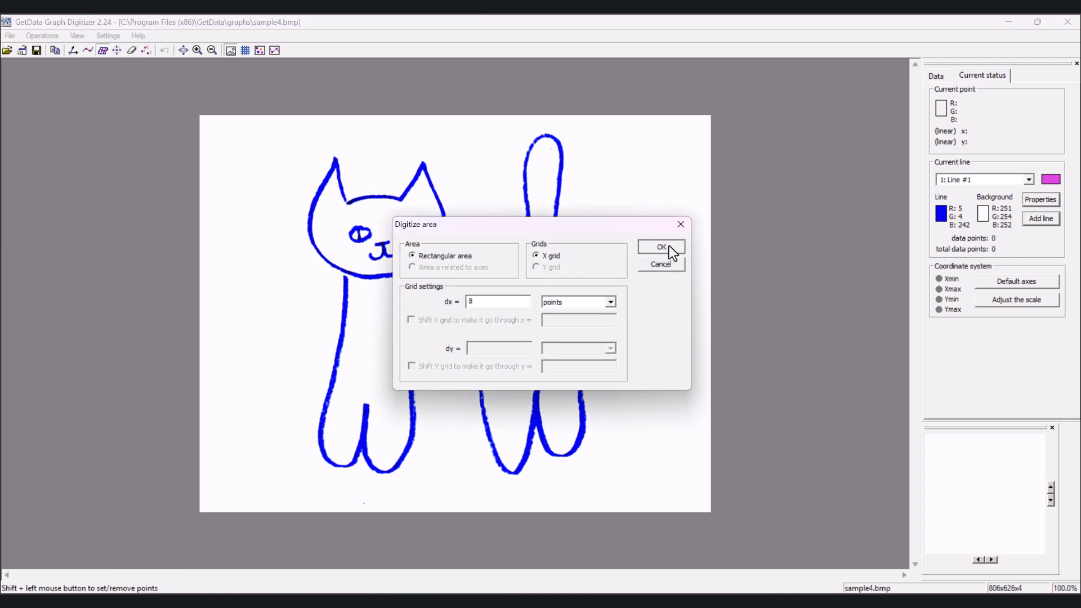
pyautogui.click(665, 246)
pyautogui.moveTo(204, 168); pyautogui.dragTo(690, 494)
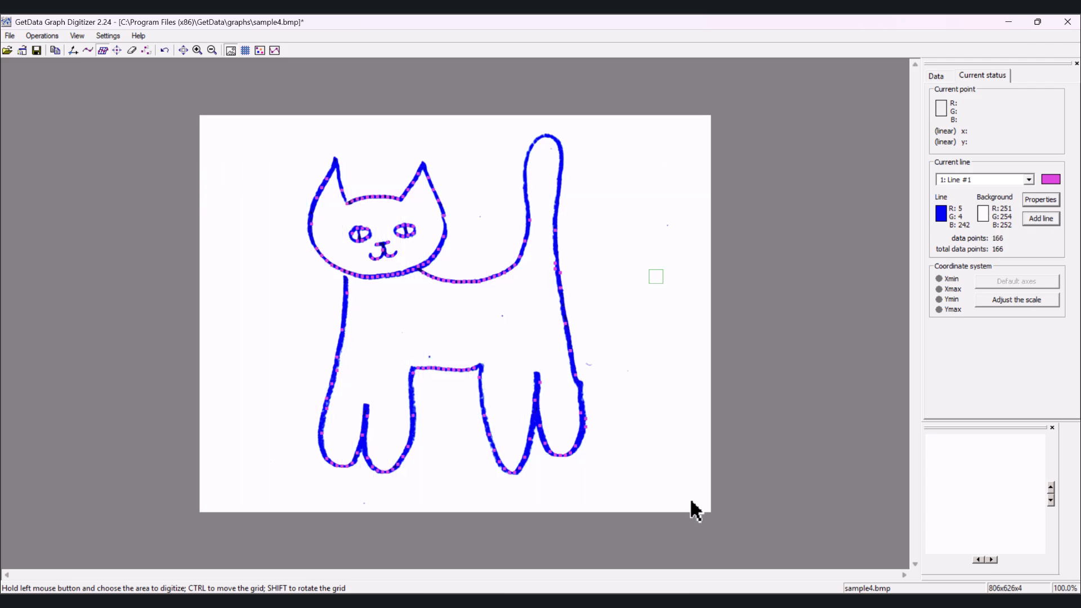
pyautogui.moveTo(232, 124); pyautogui.dragTo(672, 497)
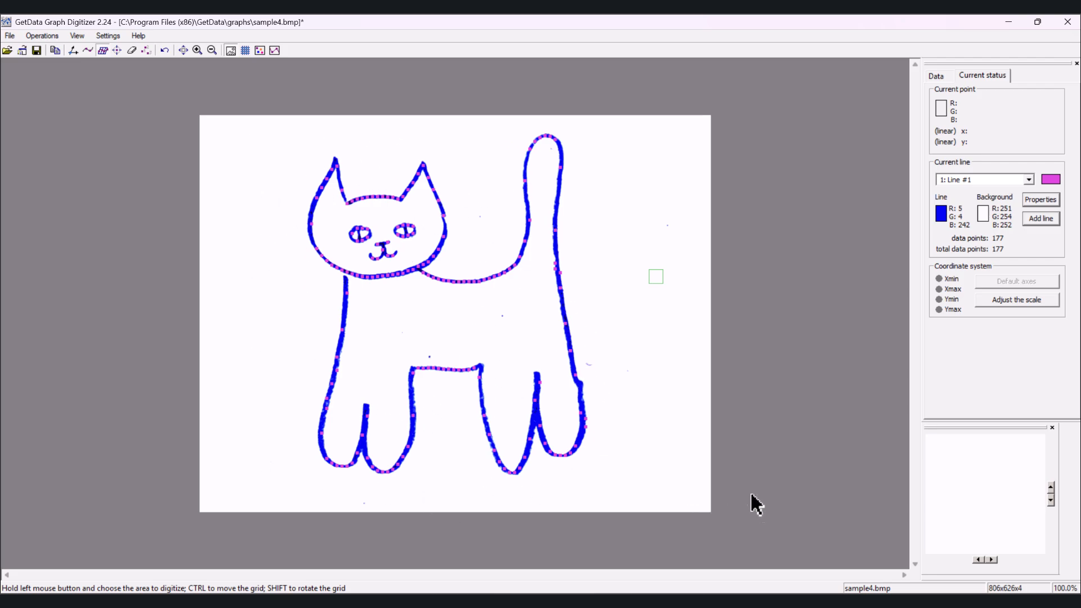
# Open the image sample2 from the graphs folder without saving the current workspace
pyautogui.click(19, 50)
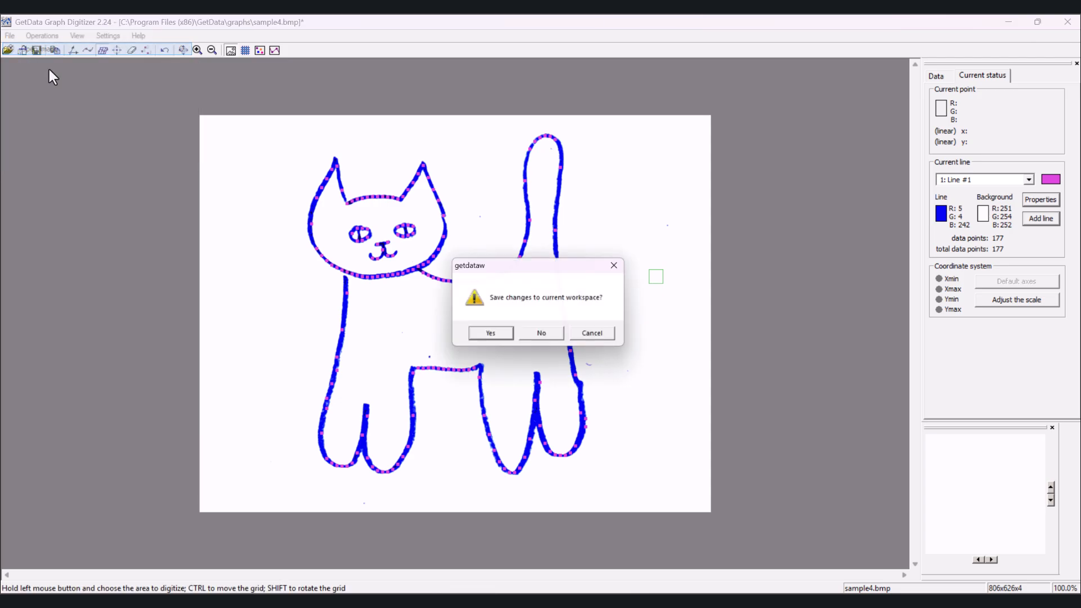
pyautogui.click(540, 335)
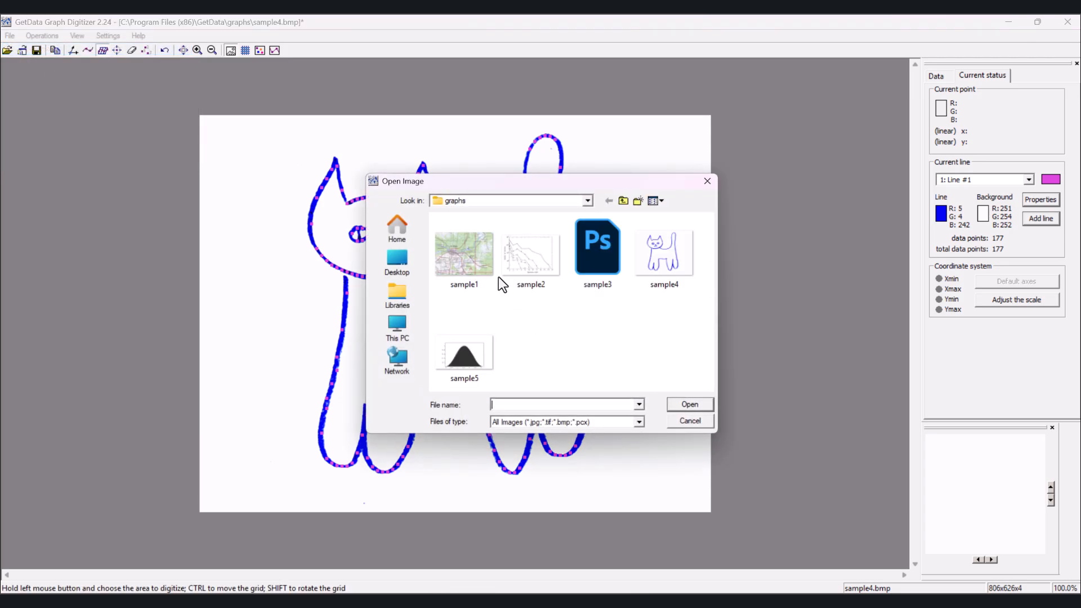
pyautogui.doubleClick(525, 265)
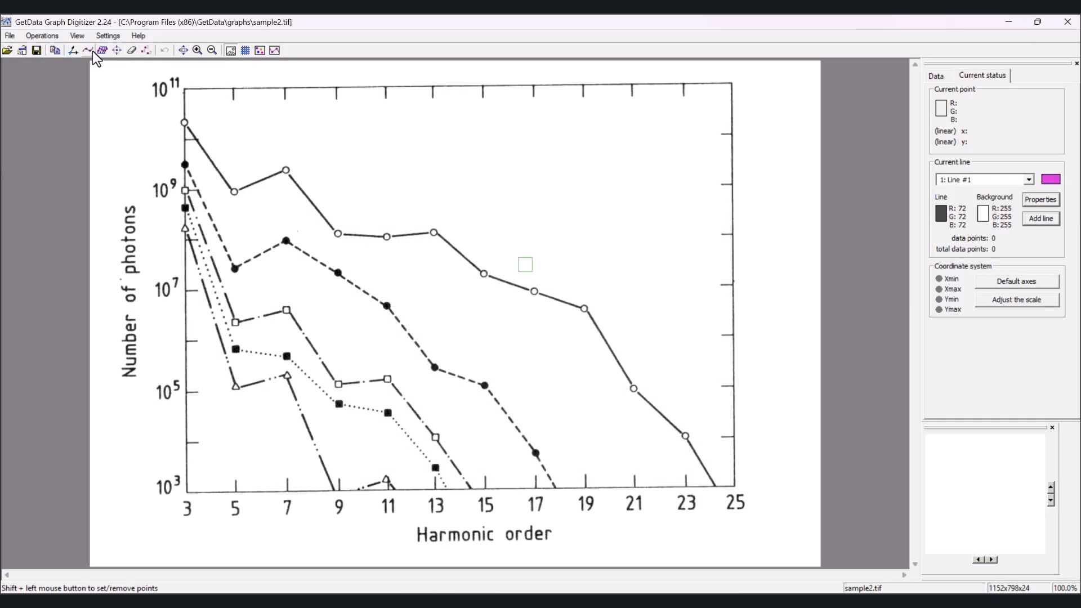
# Digitize the entire sample2 graph as a rectangular area with an X grid of dx = 8 points
pyautogui.click(101, 50)
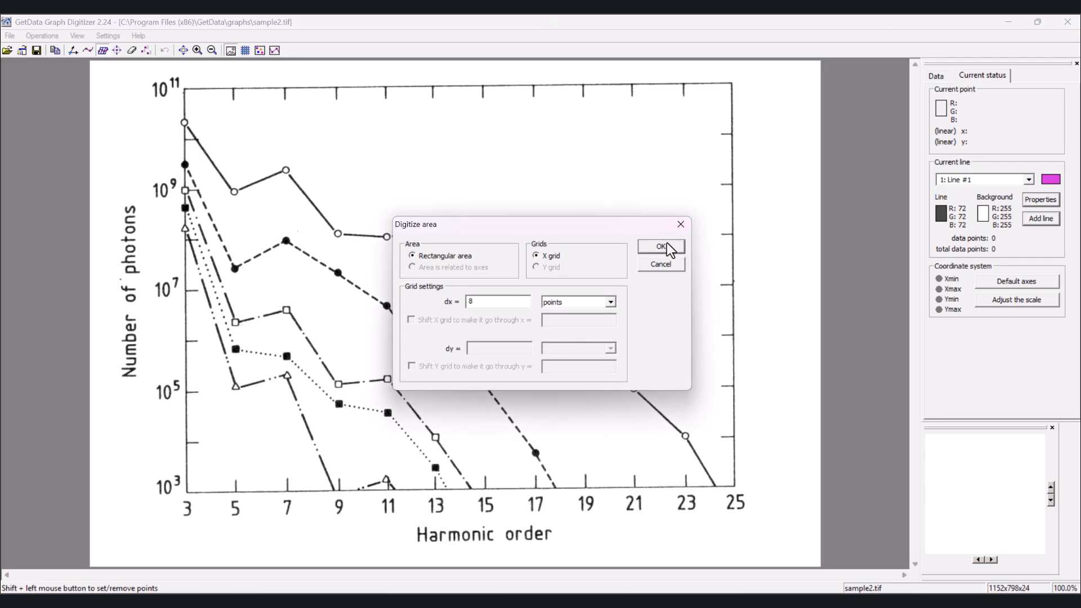
pyautogui.click(661, 246)
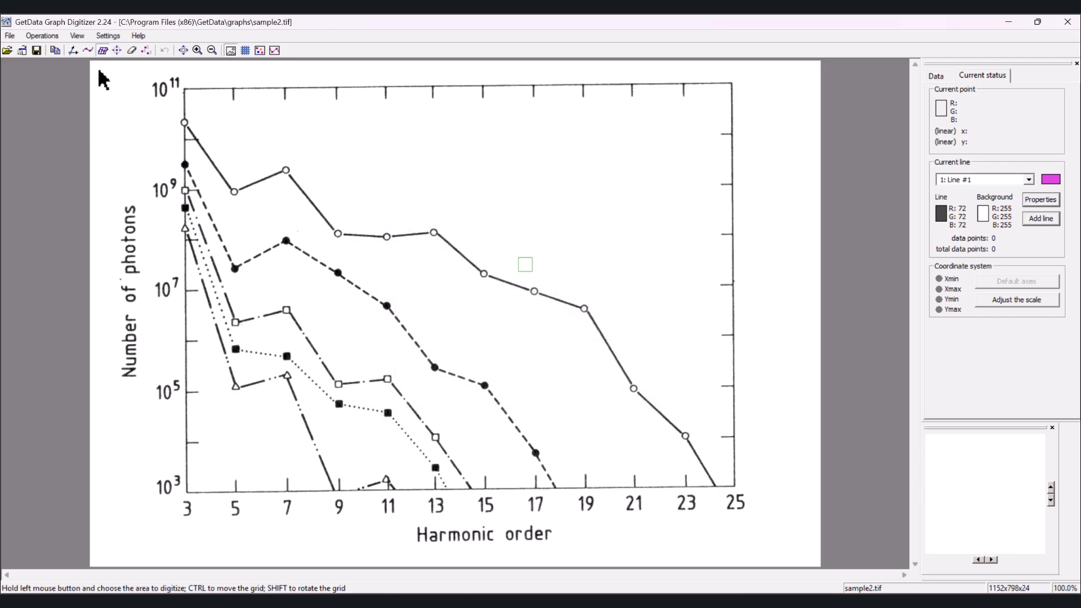
pyautogui.moveTo(92, 63)
pyautogui.mouseDown()
pyautogui.moveTo(568, 375)
pyautogui.moveTo(778, 563)
pyautogui.moveTo(795, 561)
pyautogui.moveTo(788, 552)
pyautogui.mouseUp()
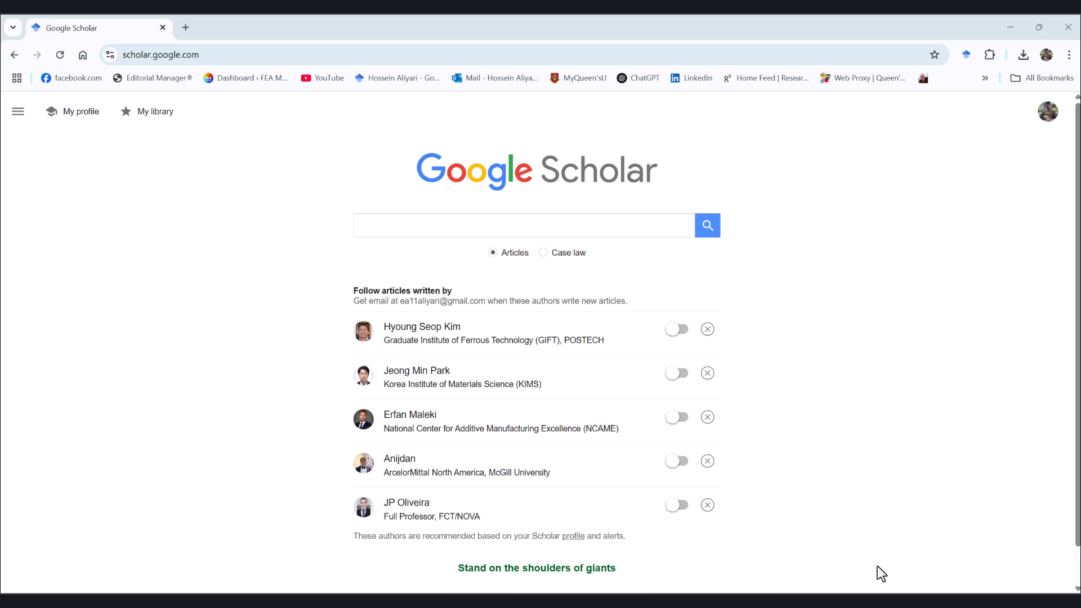
# In the browser, search Google Scholar for "welding simulation abaqus" and open the sagepub PDF on combined butt joint welding
pyautogui.click(659, 221)
pyautogui.click(534, 251)
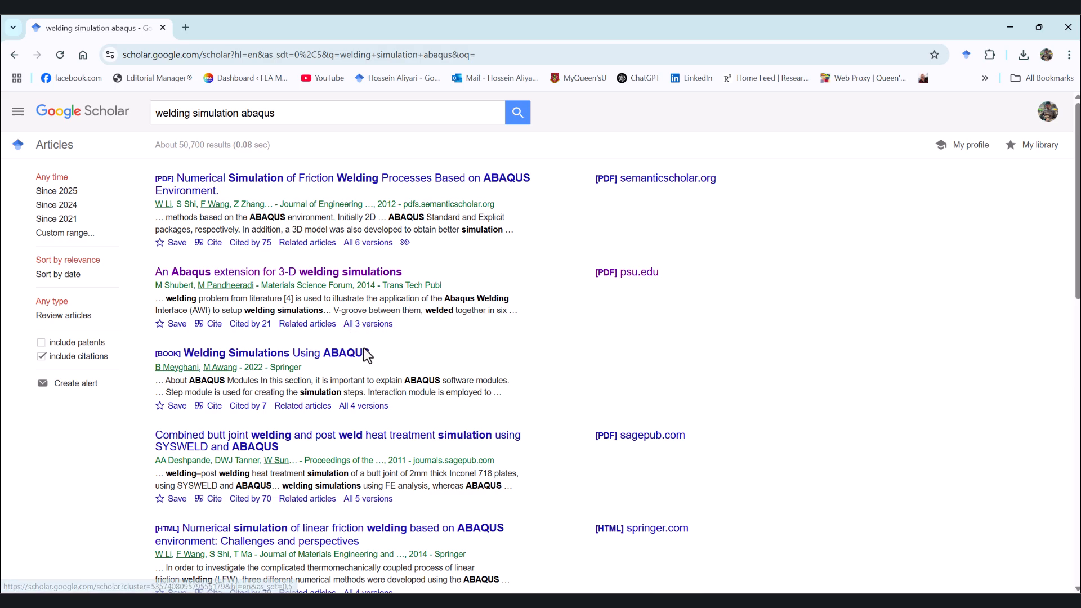
pyautogui.click(624, 436)
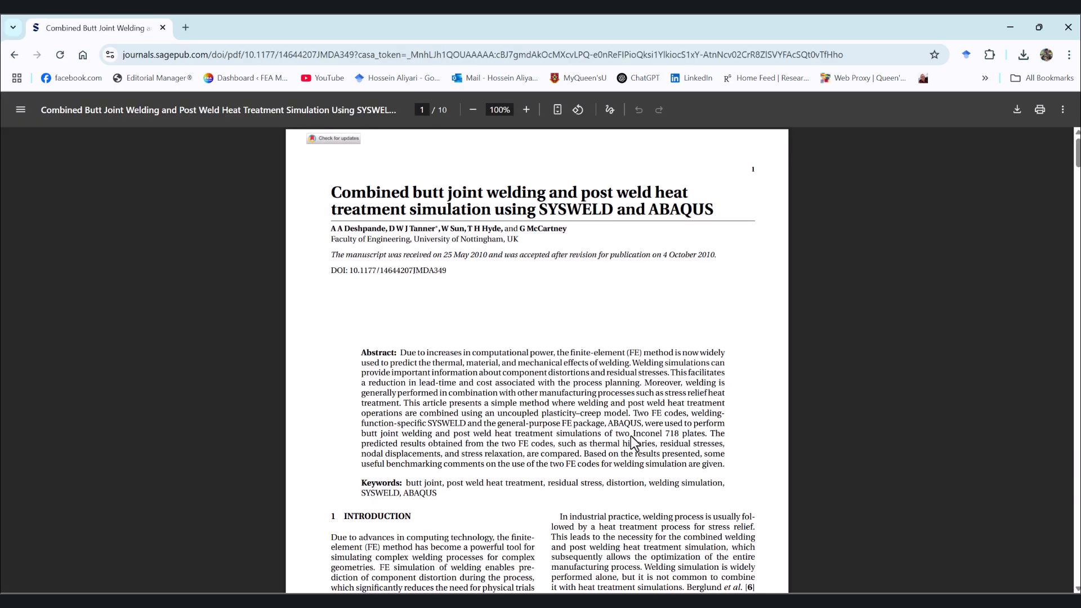
# Find the temperature-dependent property graphs in Fig. 1 on page 3 of the paper and enlarge them for reading
pyautogui.scroll(-20, 594, 237)
pyautogui.scroll(-1, 594, 240)
pyautogui.scroll(3, 563, 259)
pyautogui.keyDown('ctrl'); pyautogui.scroll(5, 531, 271); pyautogui.keyUp('ctrl')
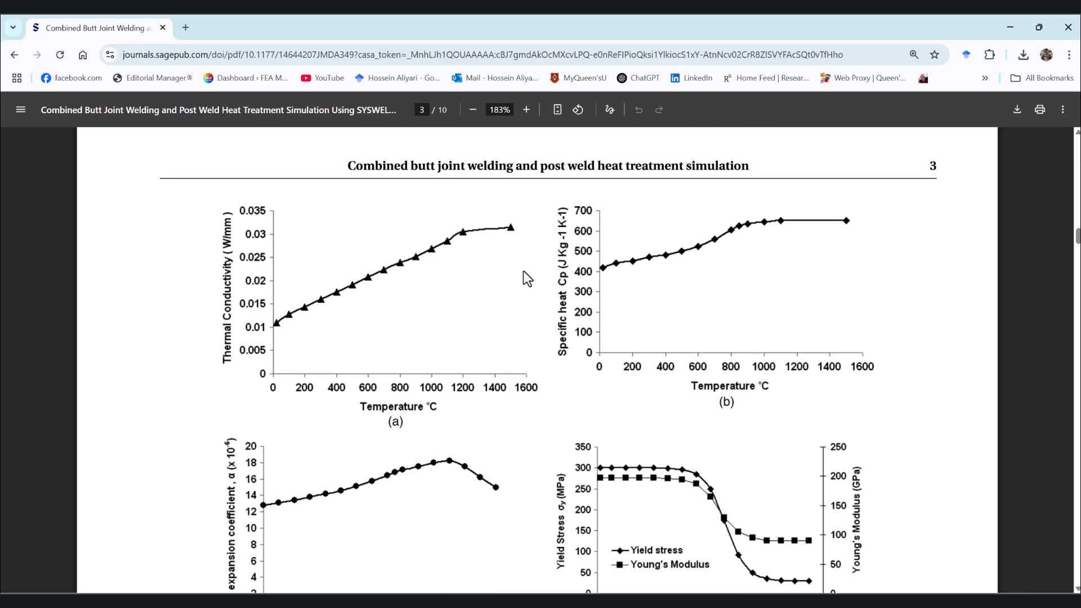
pyautogui.keyDown('ctrl'); pyautogui.scroll(-2, 232, 299); pyautogui.keyUp('ctrl')
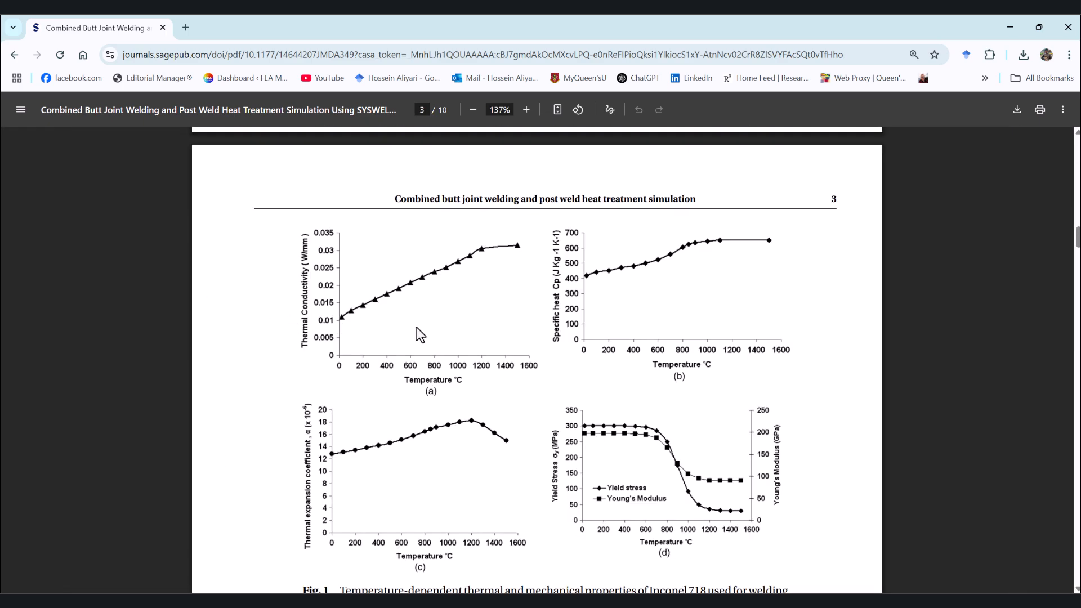